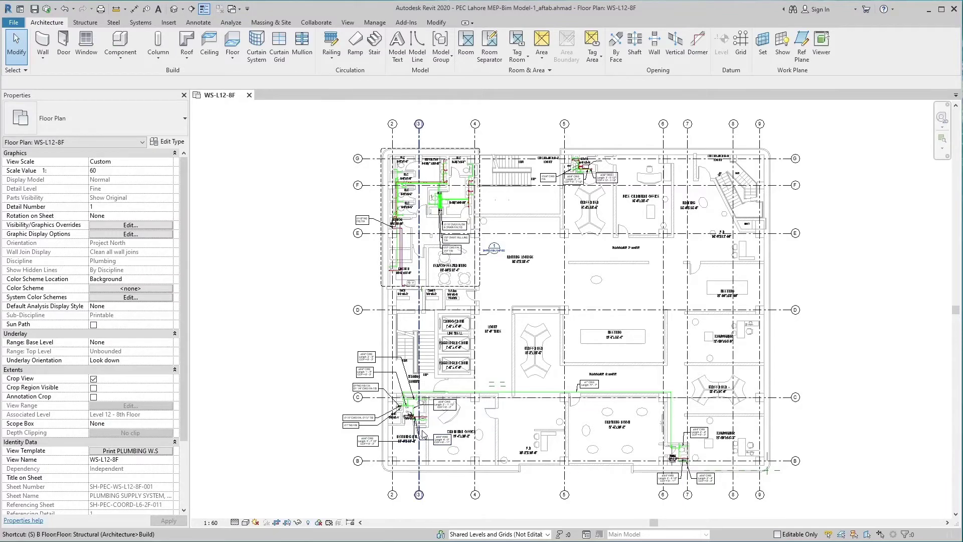
- Zoom in and out, then orbit the 3D view of the plumbing pipes and toilet fixtures
scroll(423, 434, "up", 1)
scroll(423, 434, "up", 2)
scroll(423, 434, "up", 2)
scroll(423, 434, "up", 2)
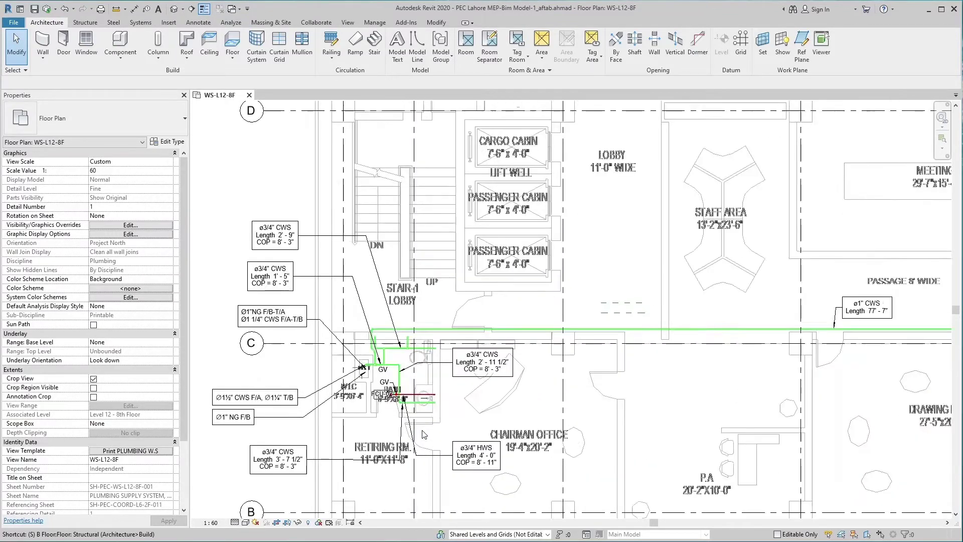
scroll(423, 434, "up", 1)
scroll(423, 434, "down", 2)
scroll(423, 434, "down", 1)
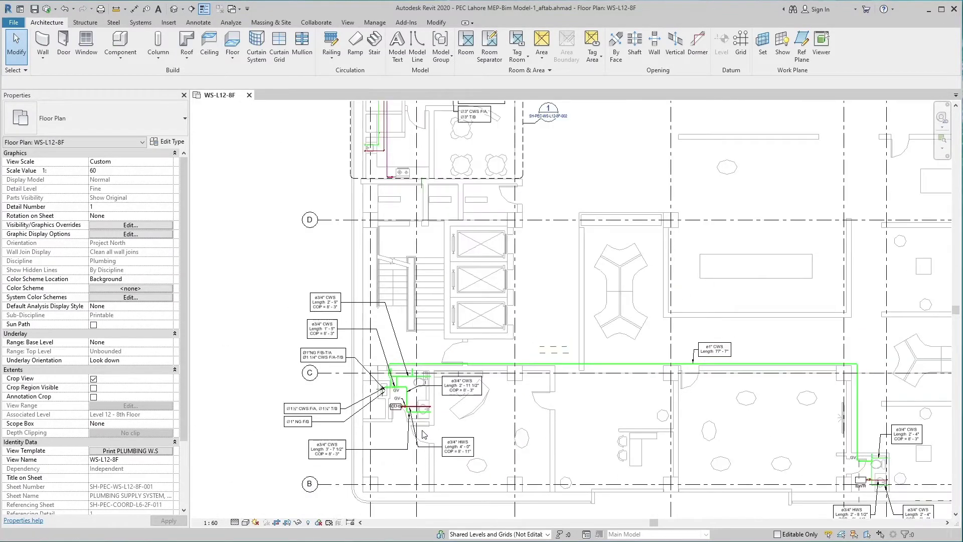
scroll(423, 434, "down", 1)
scroll(423, 434, "down", 2)
scroll(435, 227, "down", 1)
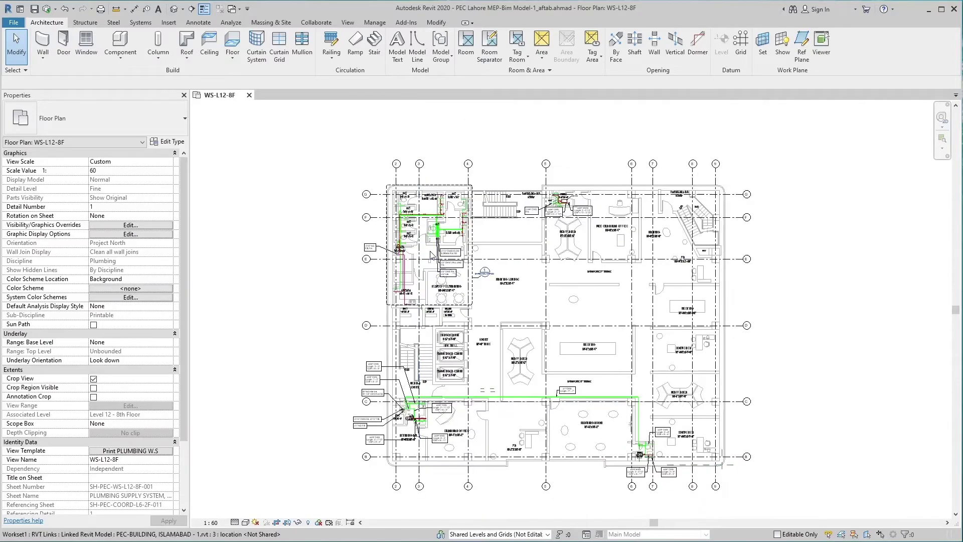
scroll(435, 227, "up", 2)
scroll(436, 227, "up", 2)
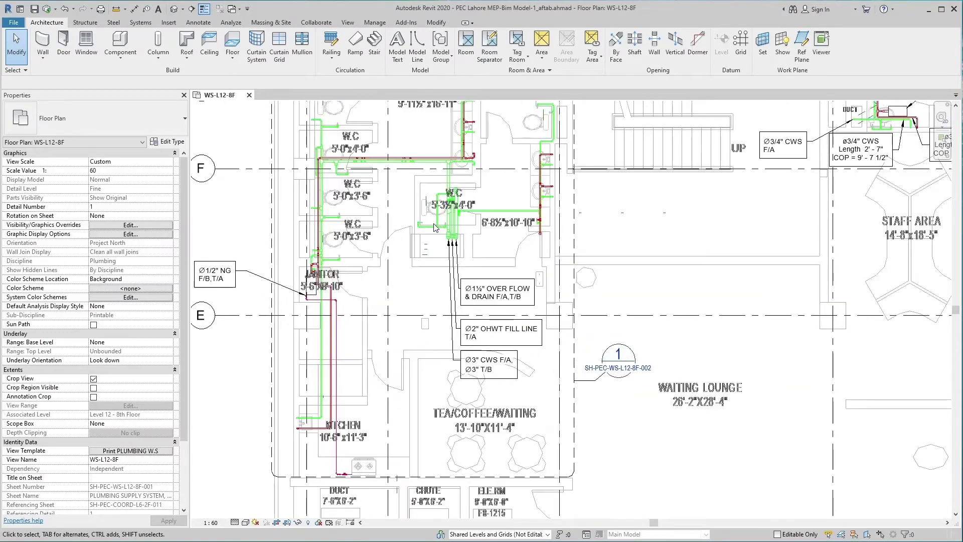
scroll(434, 230, "up", 1)
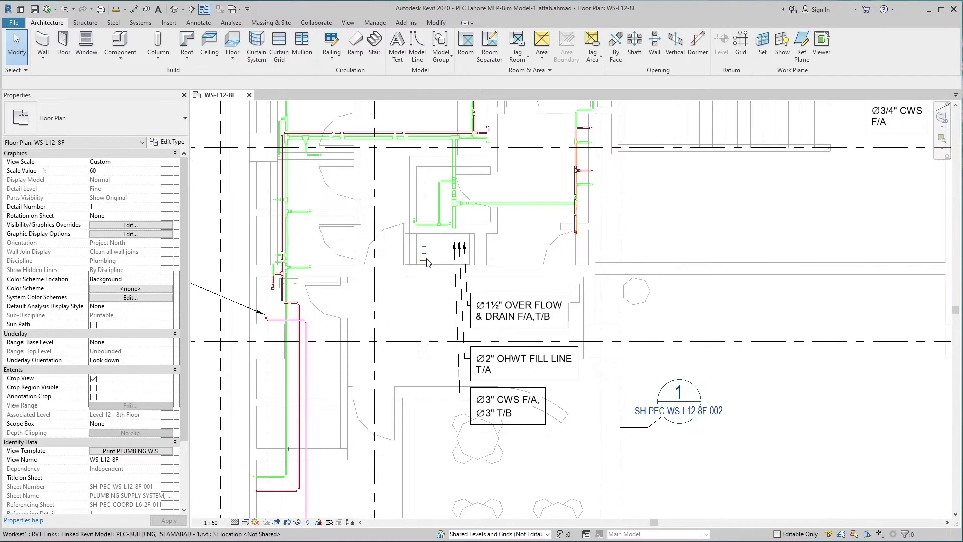
scroll(427, 262, "down", 2)
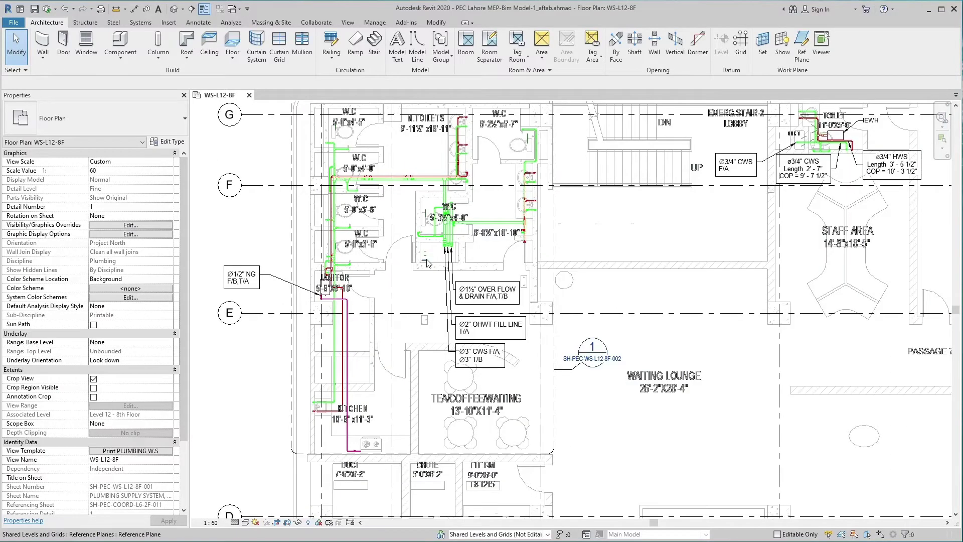
scroll(427, 261, "down", 2)
scroll(428, 262, "down", 1)
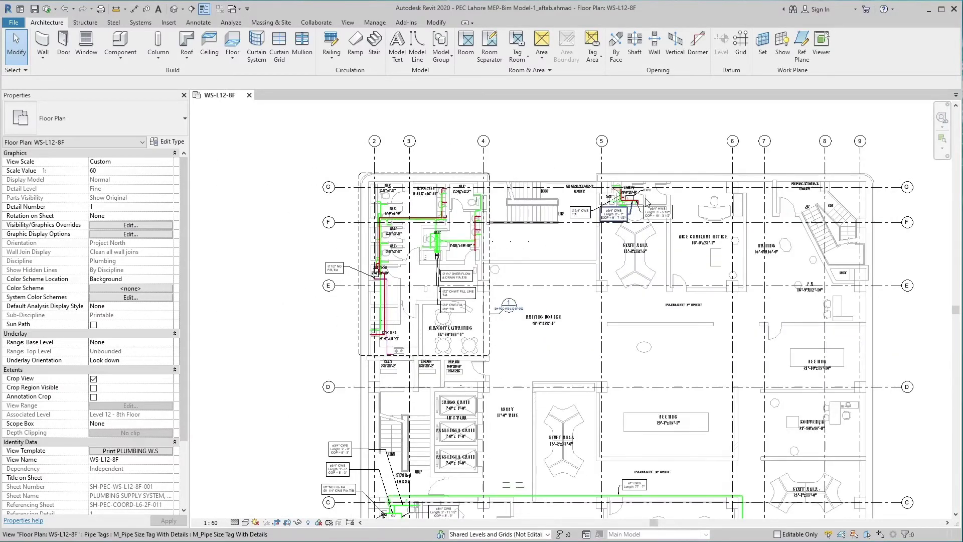
scroll(635, 207, "up", 2)
scroll(647, 193, "up", 2)
scroll(661, 168, "up", 2)
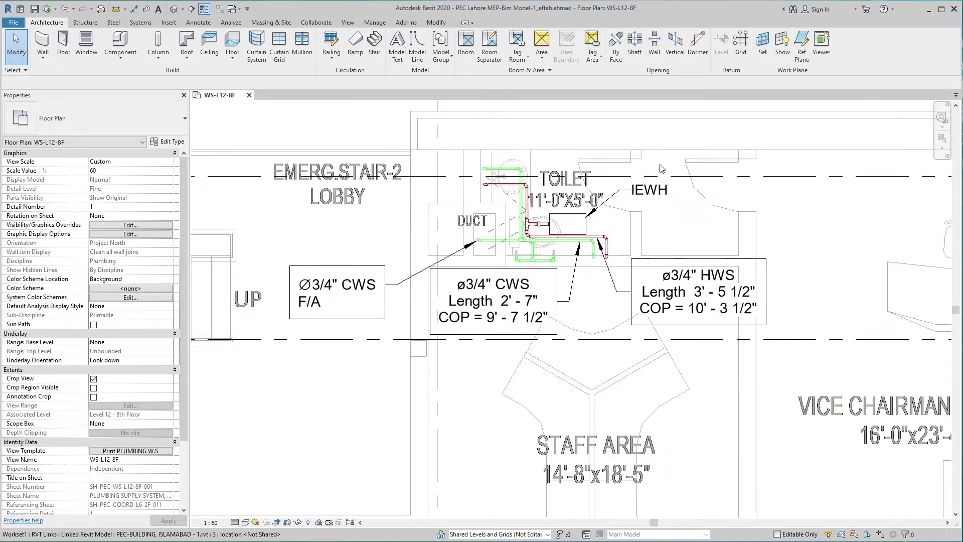
scroll(661, 169, "up", 2)
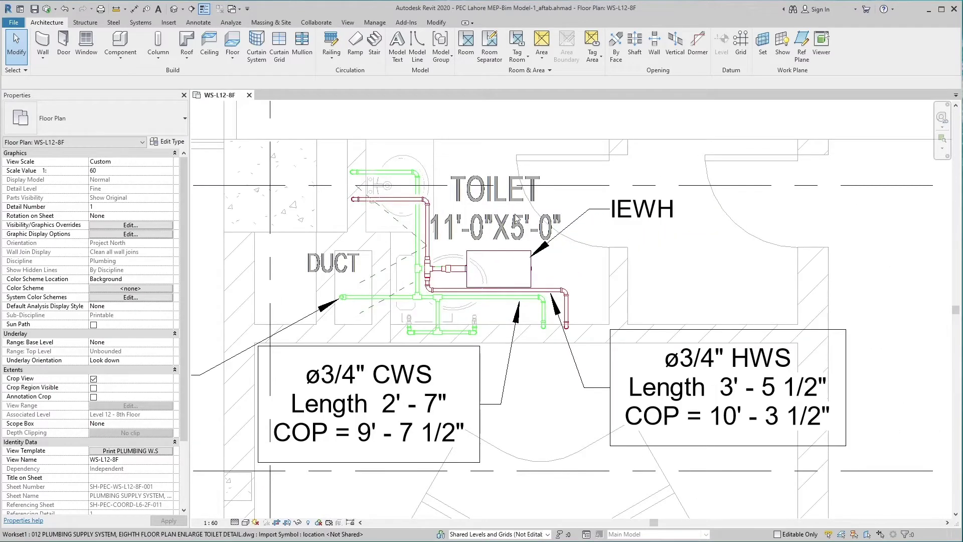
scroll(514, 216, "down", 2)
scroll(514, 216, "down", 1)
scroll(514, 215, "down", 2)
scroll(514, 216, "down", 2)
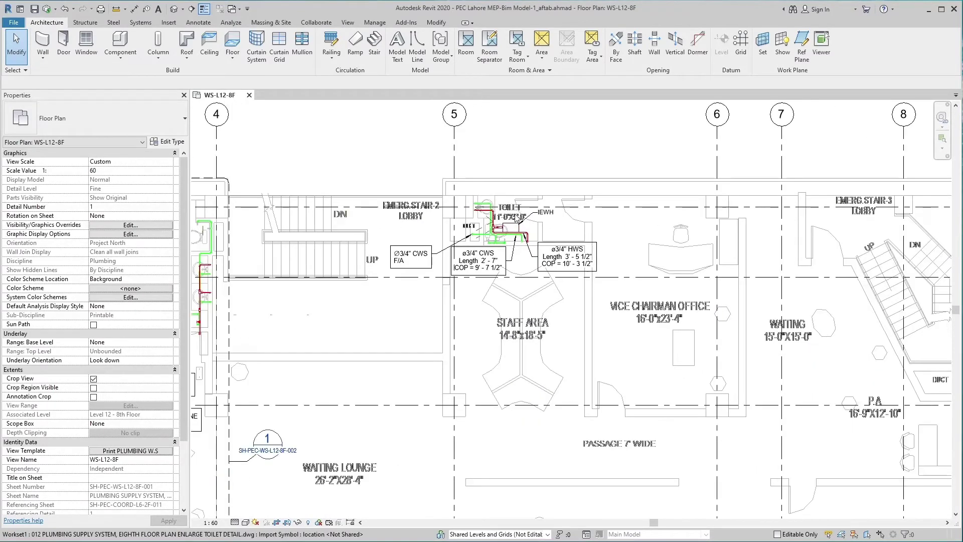
scroll(515, 216, "down", 1)
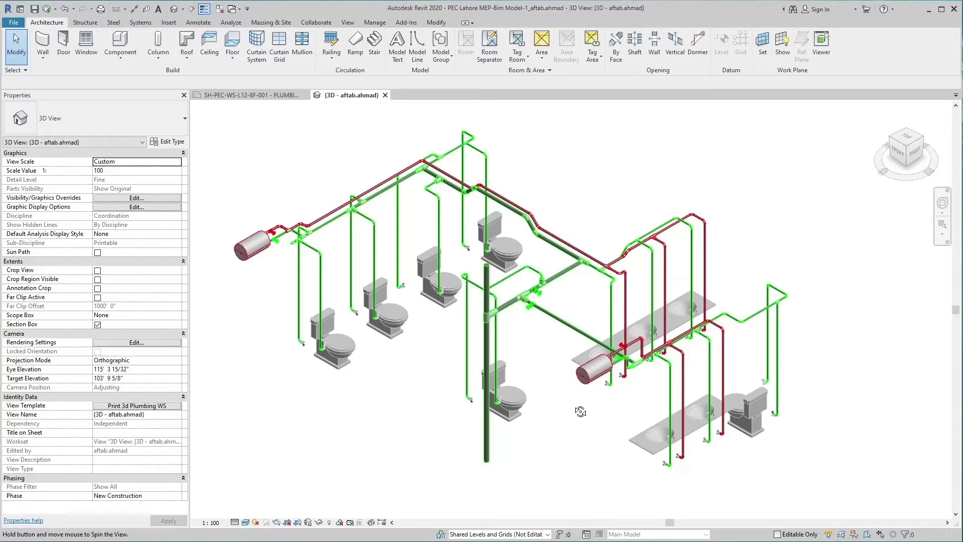
mouse_move(642, 402)
middle_mouse_down("shift")
mouse_move(493, 411)
mouse_move(356, 379)
mouse_move(278, 378)
middle_mouse_up("shift")
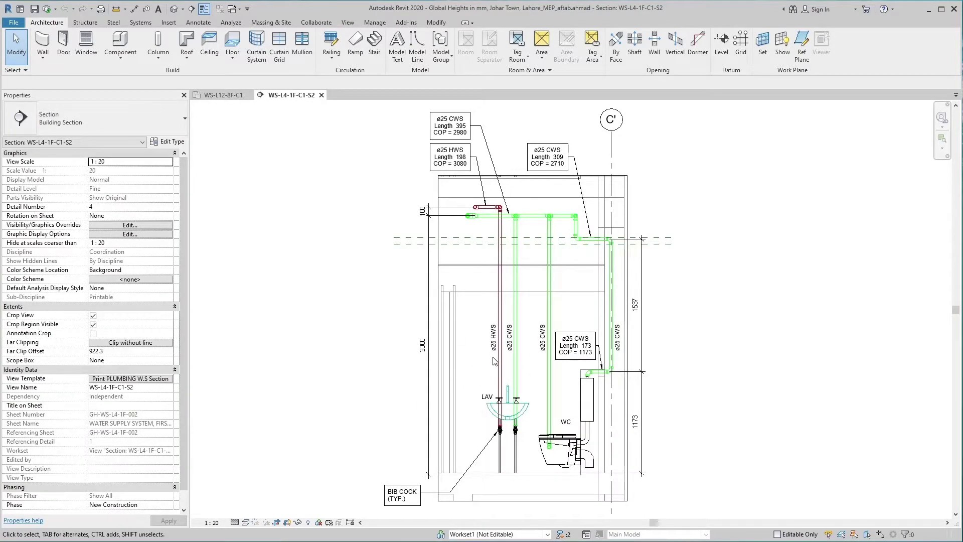
- Click around the ø25 CWS and HWS pipe tags in section WS-L4-1F-C1-S2
left_click(429, 184)
left_click(429, 181)
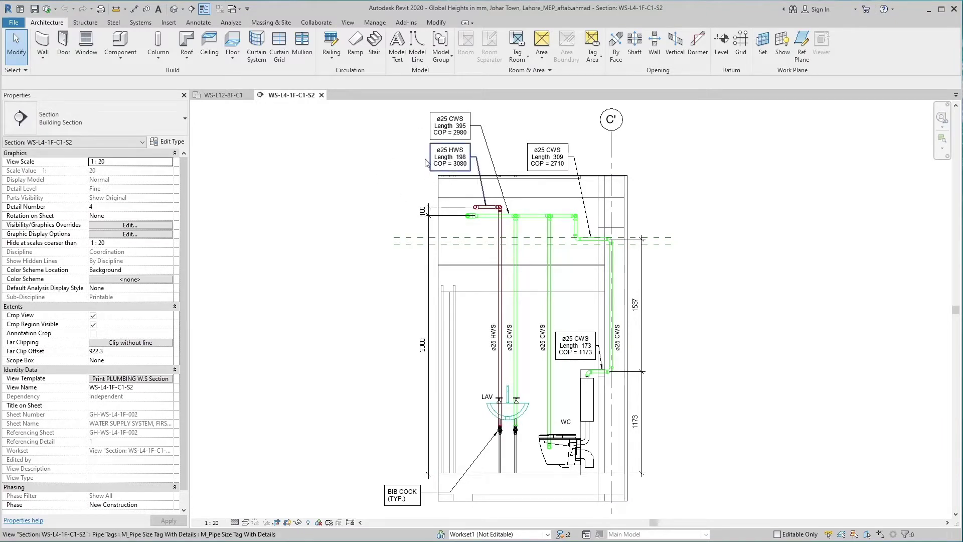
left_click(423, 141)
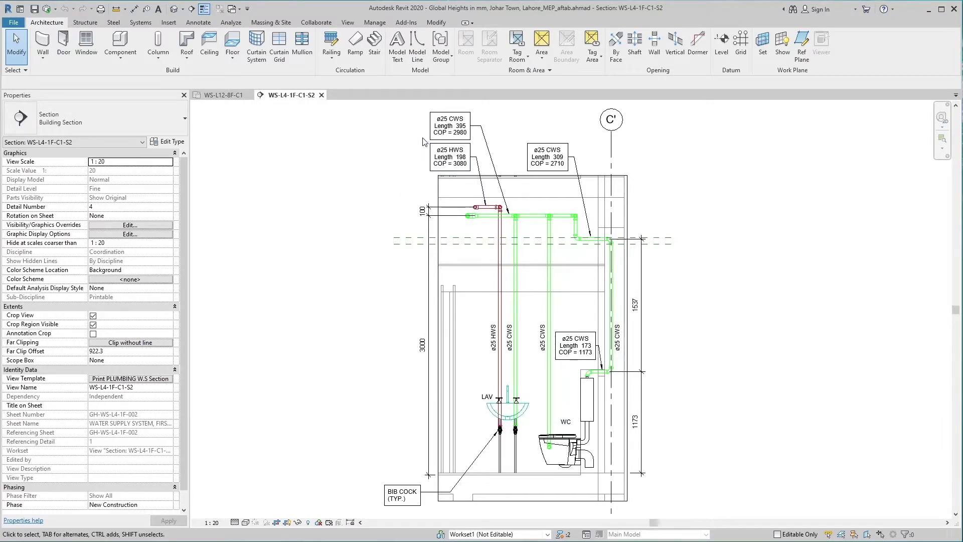
left_click(422, 141)
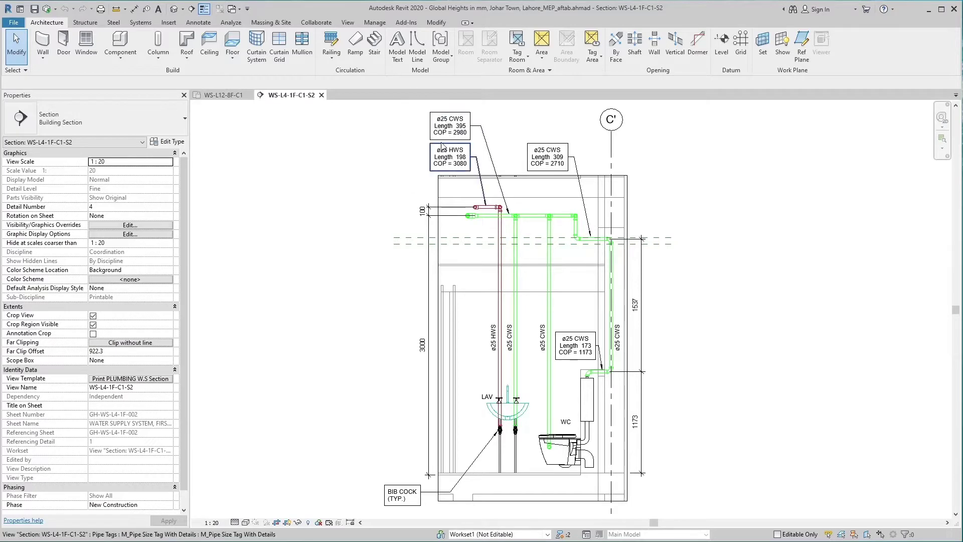
left_click(519, 158)
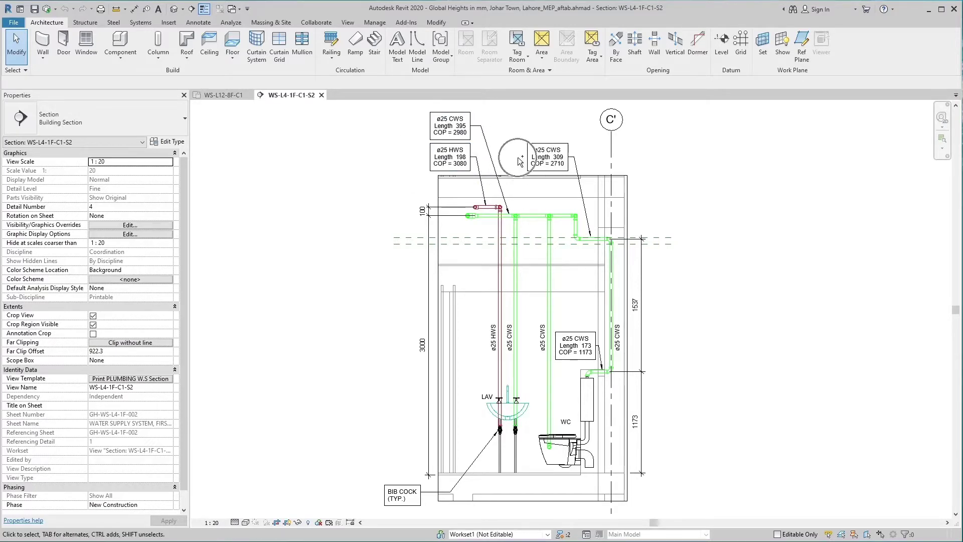
left_click(519, 160)
left_click(520, 161)
left_click(519, 161)
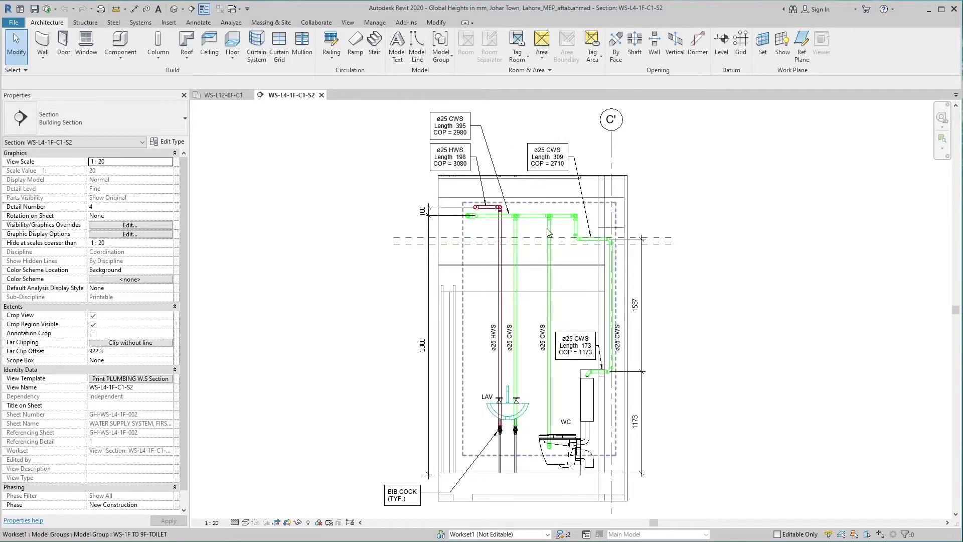
left_click(577, 317)
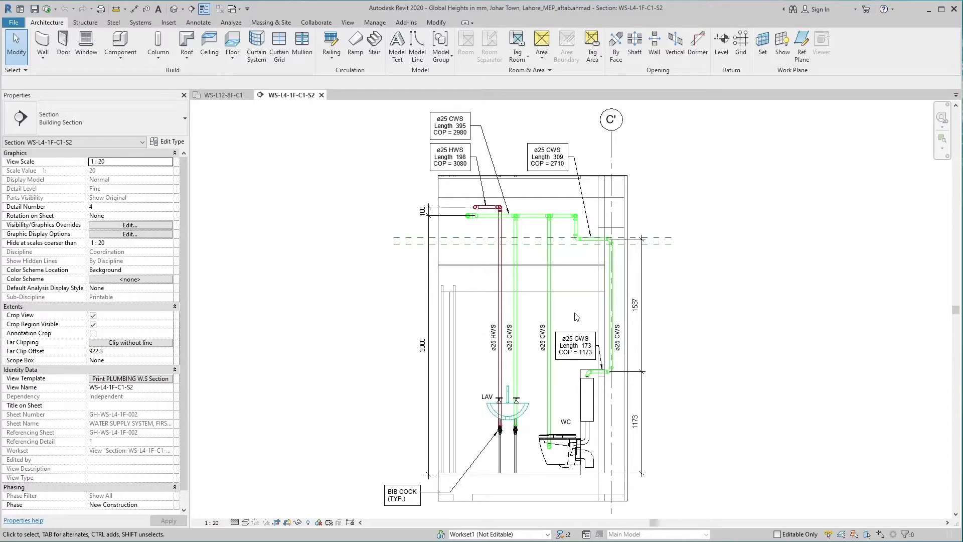
left_click(577, 317)
left_click(576, 317)
left_click(577, 317)
left_click(576, 317)
left_click(575, 313)
left_click(495, 361)
left_click(495, 361)
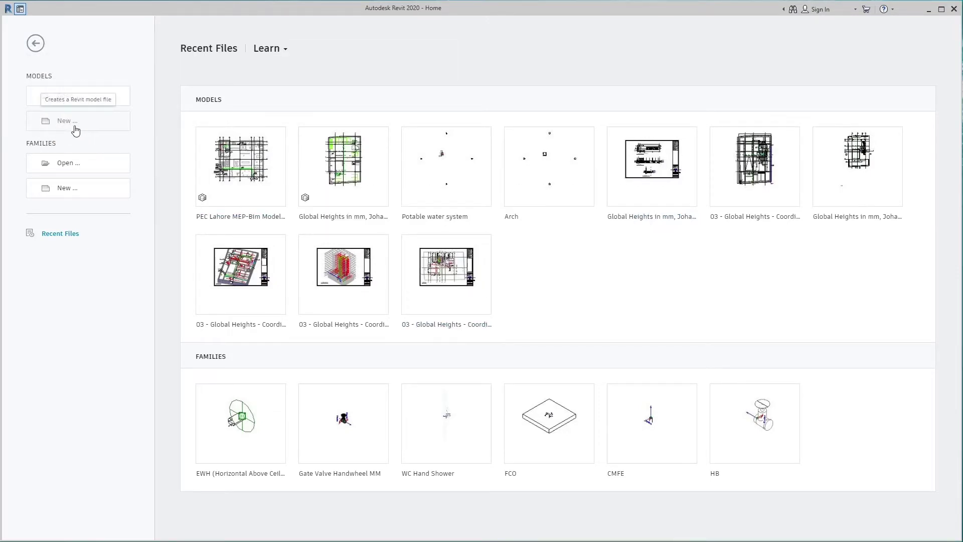
- Start a new model, review the template list, and keep Construction Template with Project selected
left_click(74, 127)
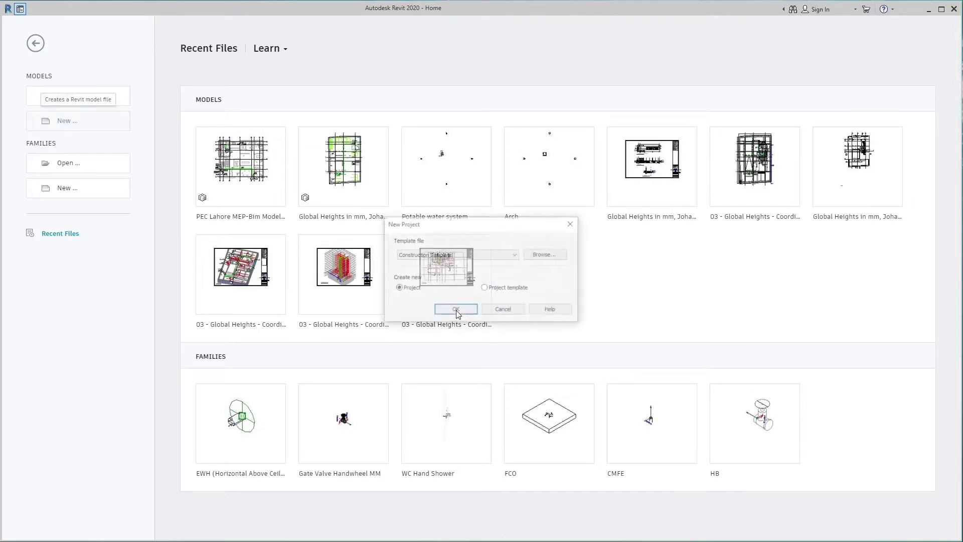
left_click(427, 226)
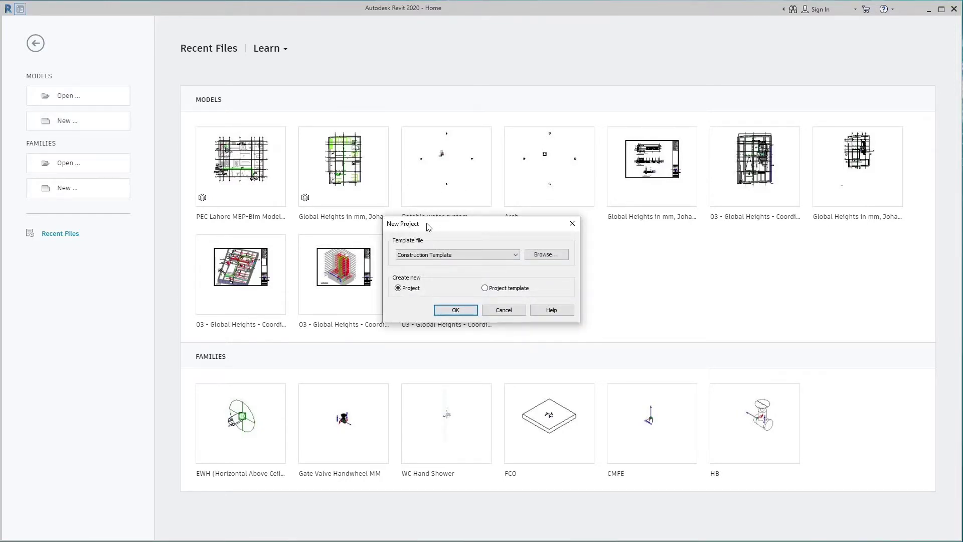
left_click(427, 224)
left_click(430, 242)
left_click(432, 254)
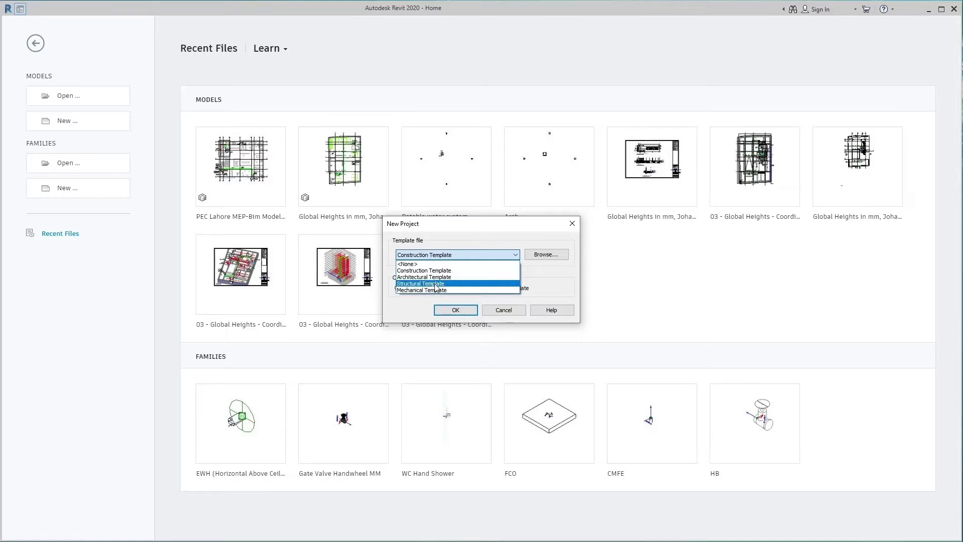
left_click(434, 284)
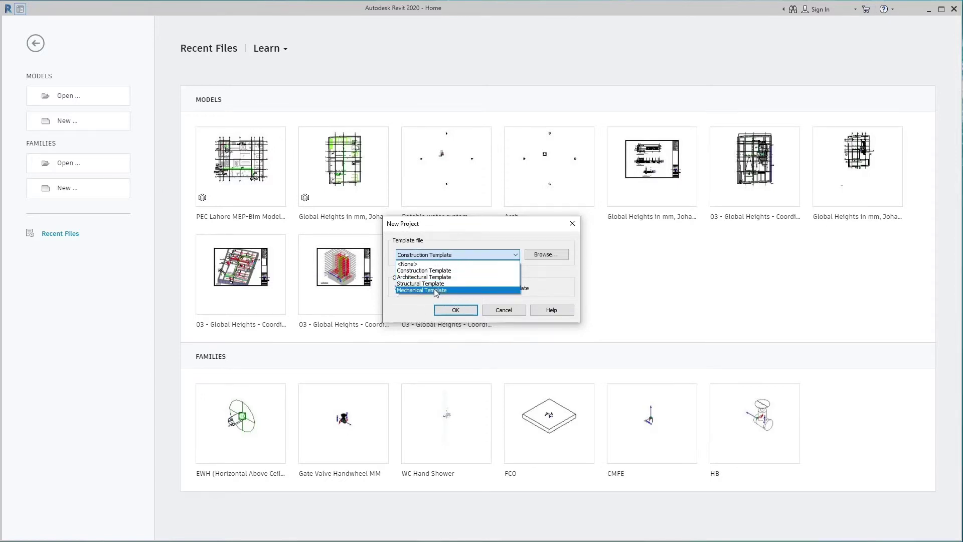
left_click(543, 272)
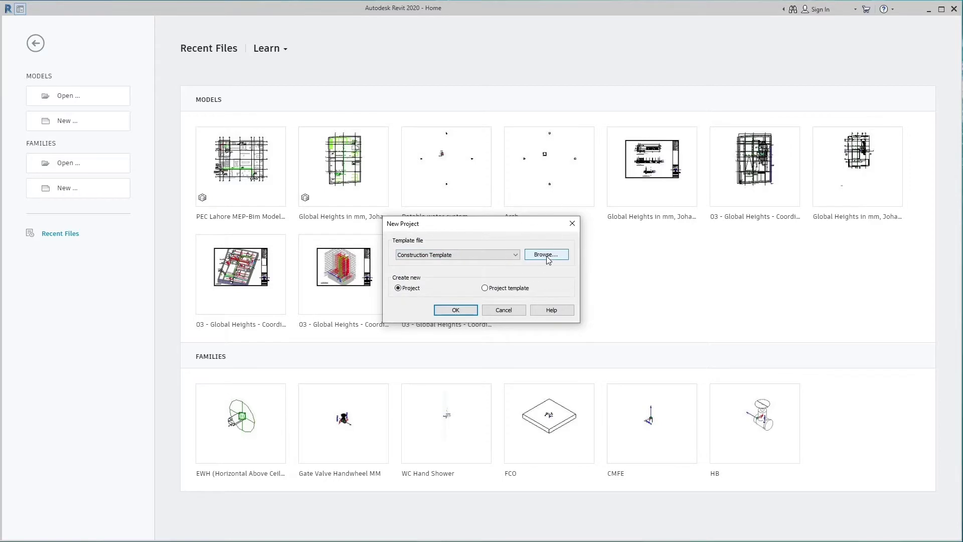
- Browse for a template file, cancel once, then reopen the Choose Template browser's folder list
left_click(547, 257)
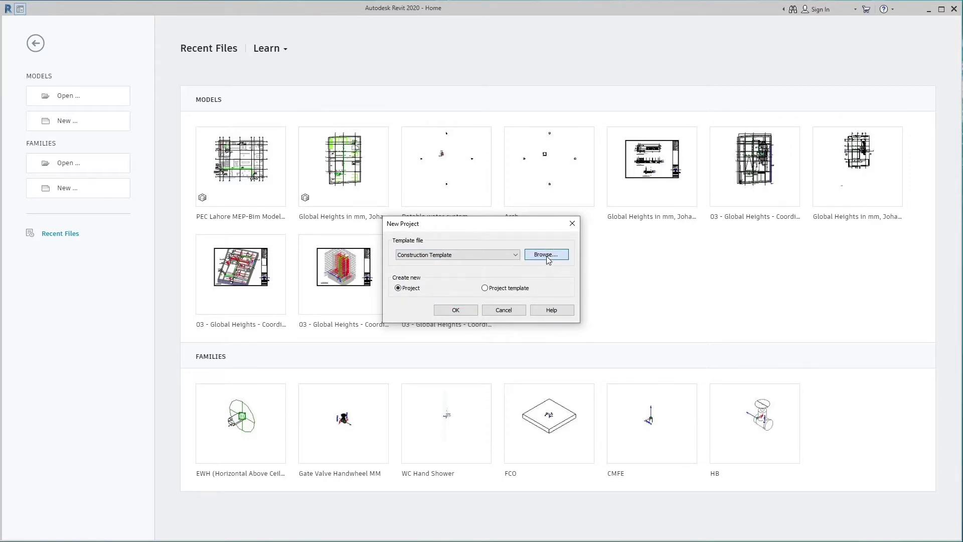
left_click(506, 183)
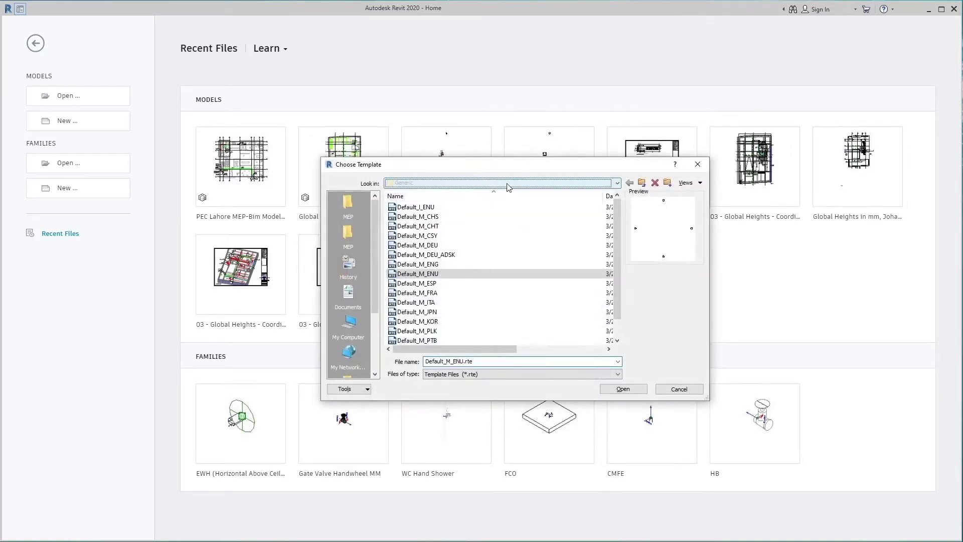
left_click(508, 187)
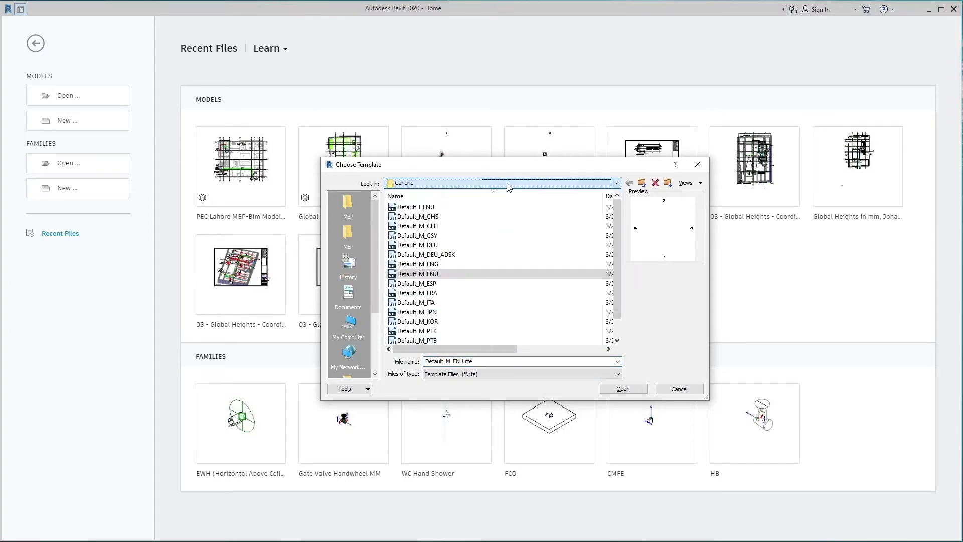
left_click(667, 387)
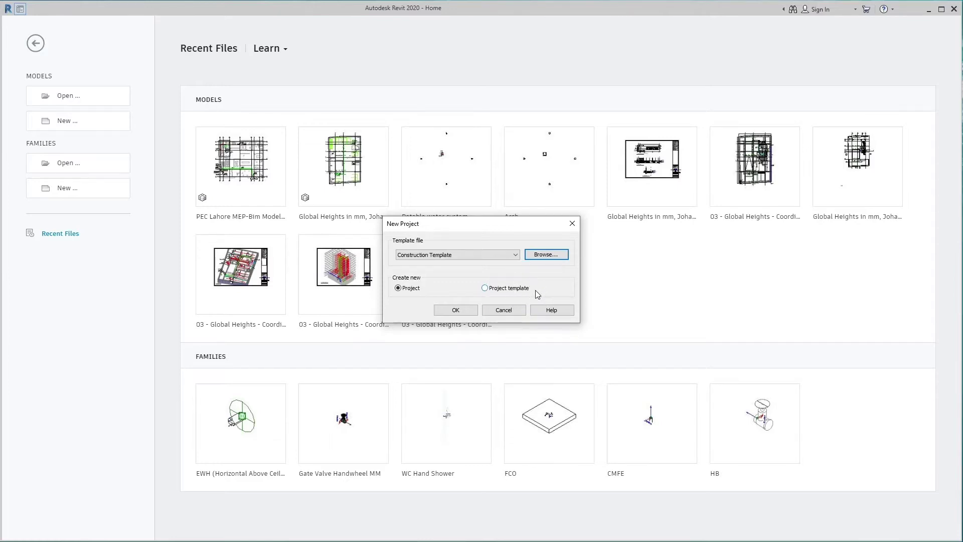
left_click(546, 260)
left_click(549, 259)
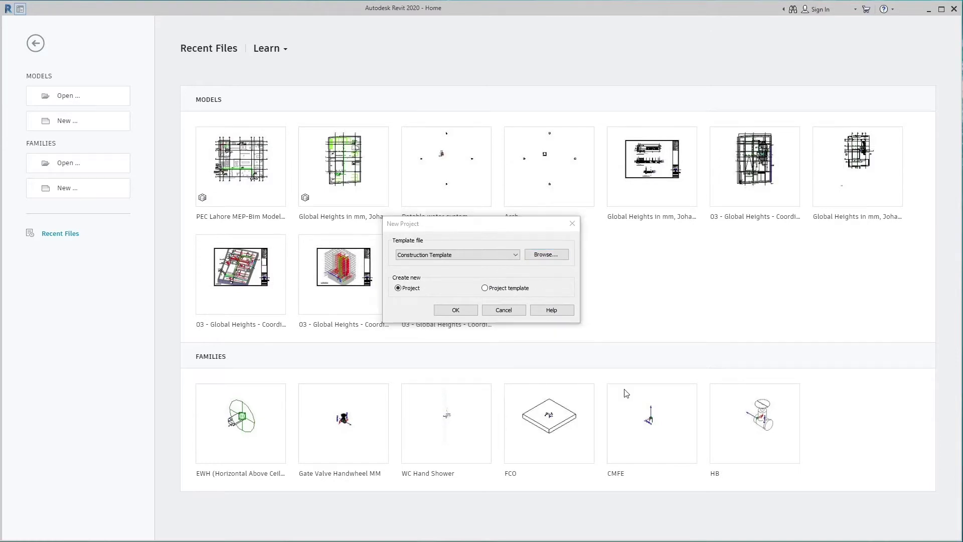
left_click(517, 183)
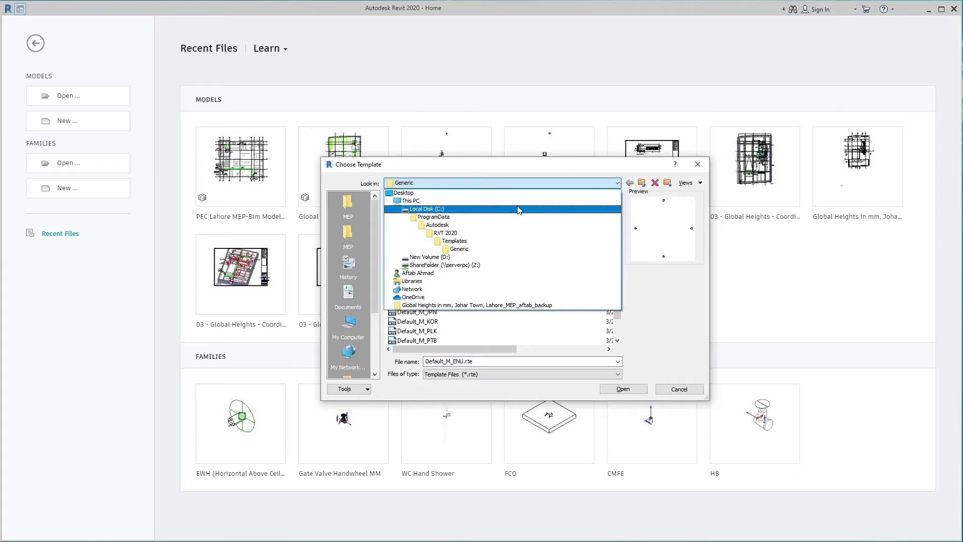
- Navigate RVT 2020 > Templates, checking Generic and US Imperial before opening US Metric
left_click(524, 232)
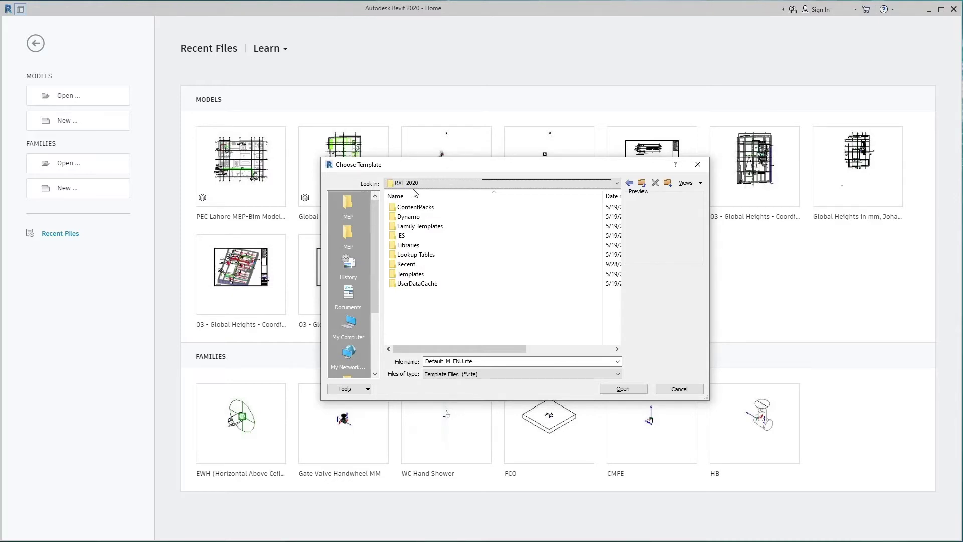
left_click(411, 273)
double_click(411, 274)
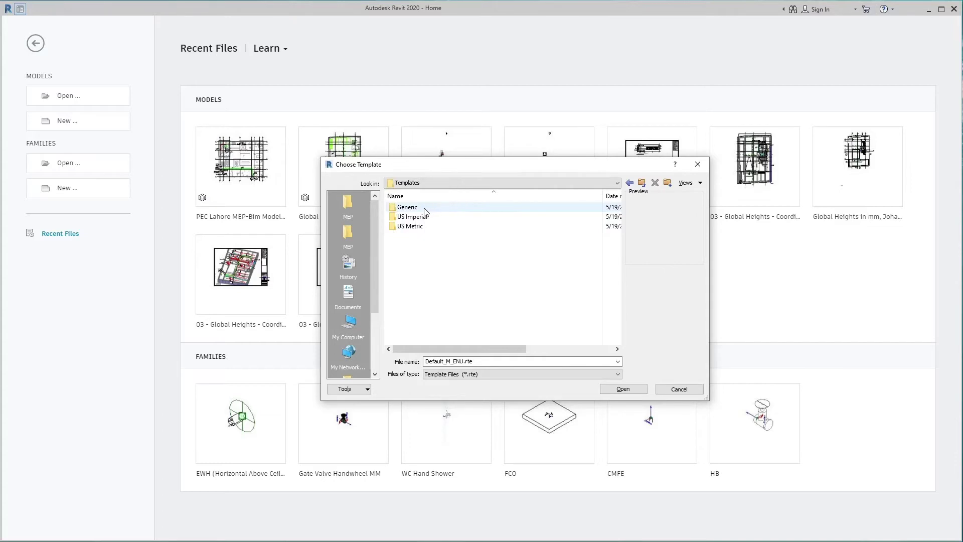
double_click(420, 211)
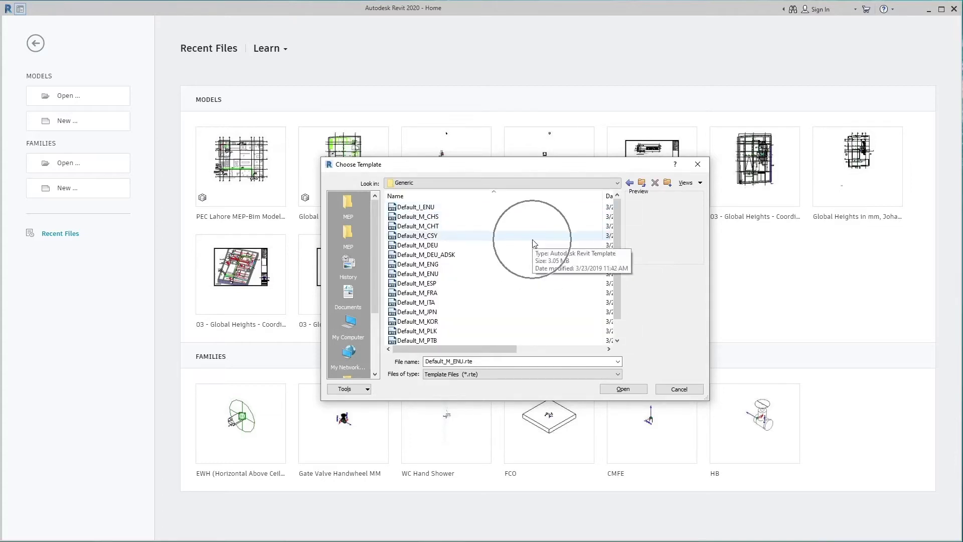
left_click(630, 182)
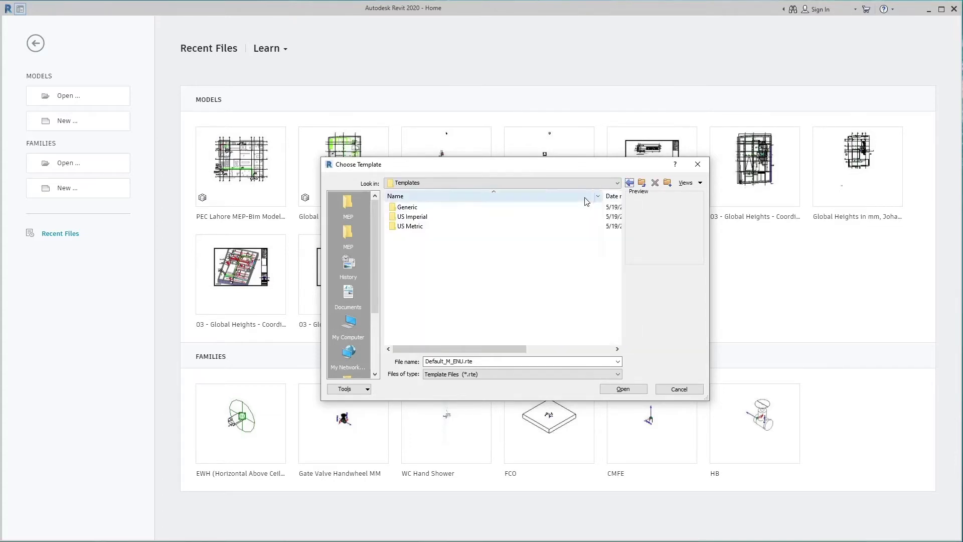
double_click(455, 220)
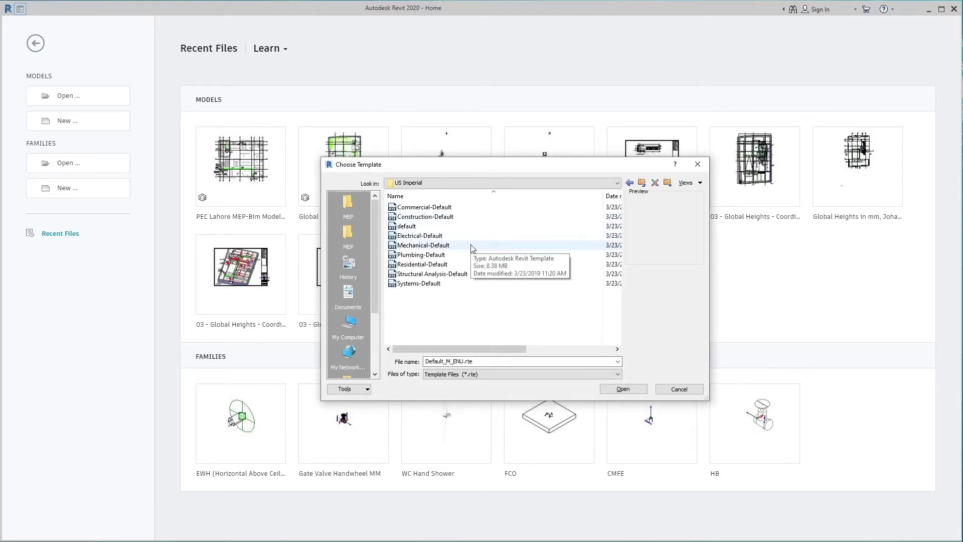
left_click(629, 184)
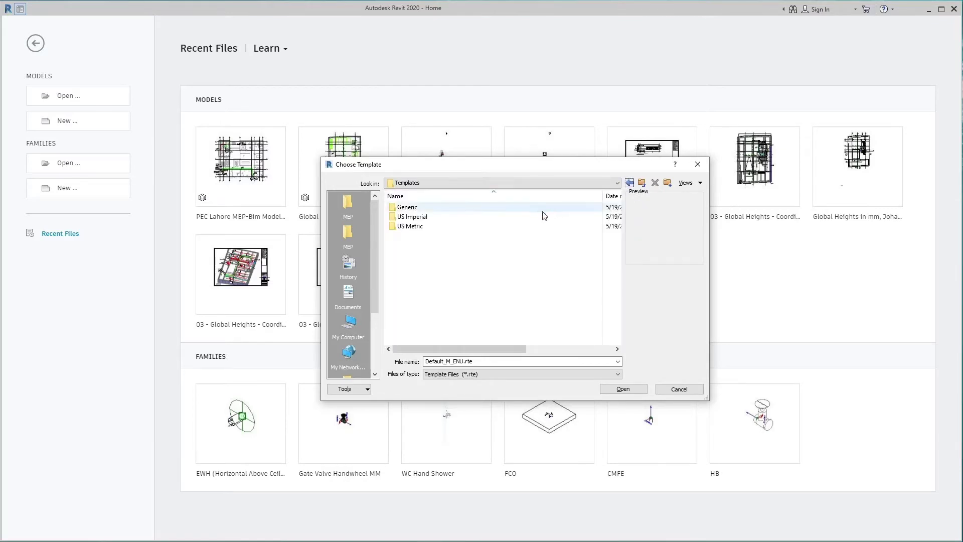
double_click(426, 229)
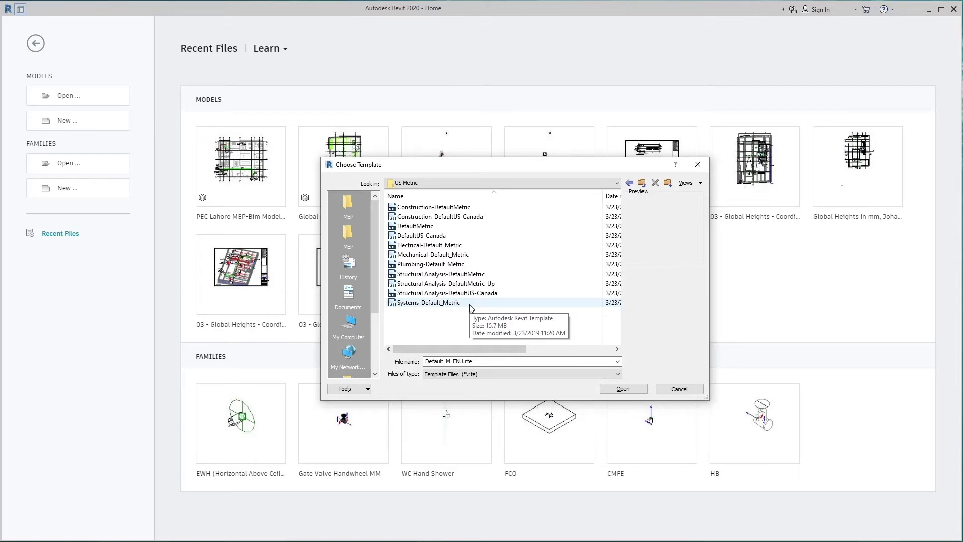
- Select Plumbing-Default_Metric.rte in US Metric and confirm it as the template
left_click(467, 184)
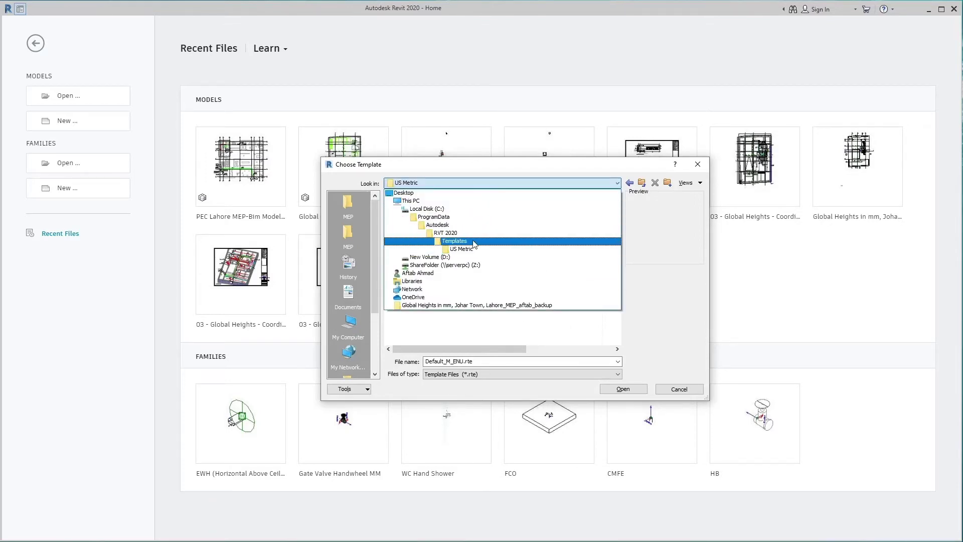
left_click(472, 250)
mouse_move(430, 263)
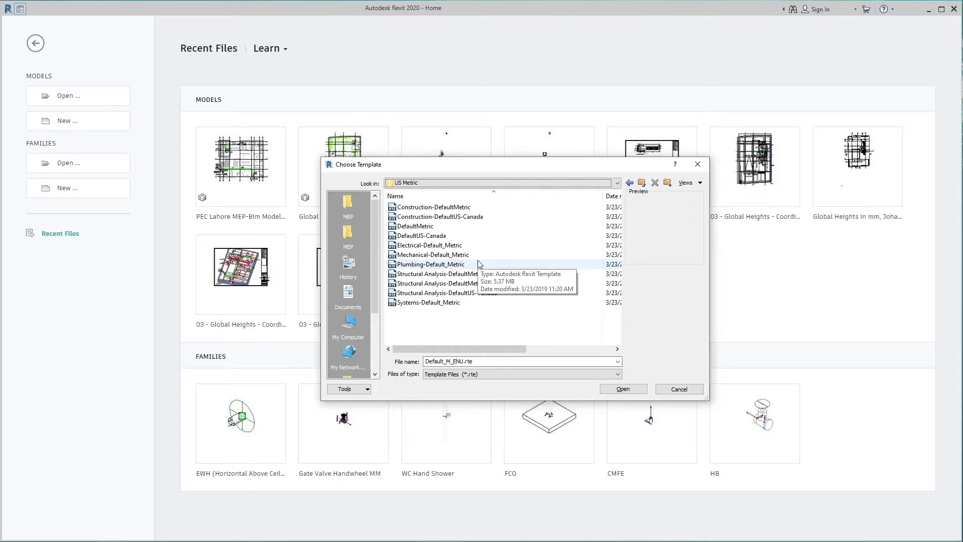
left_click(478, 264)
left_click(478, 264)
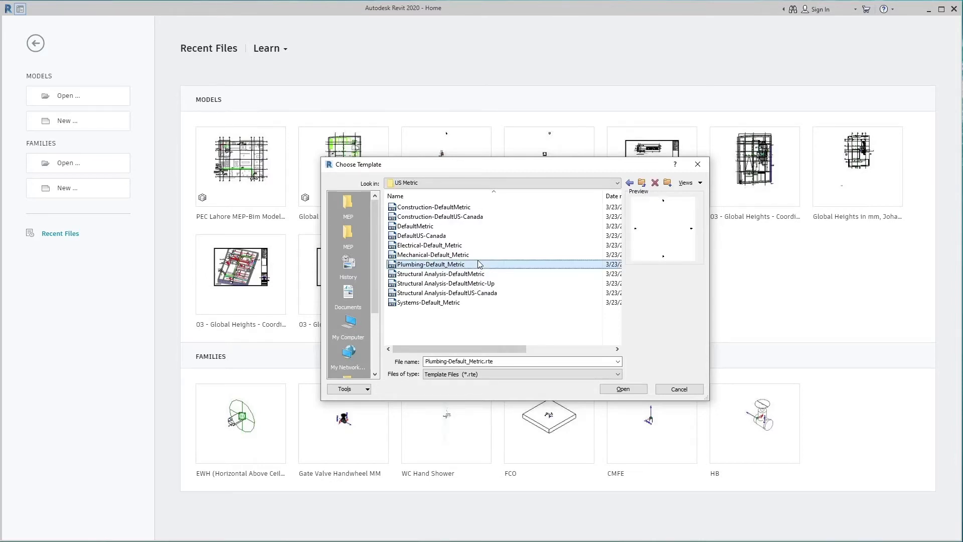
left_click(624, 390)
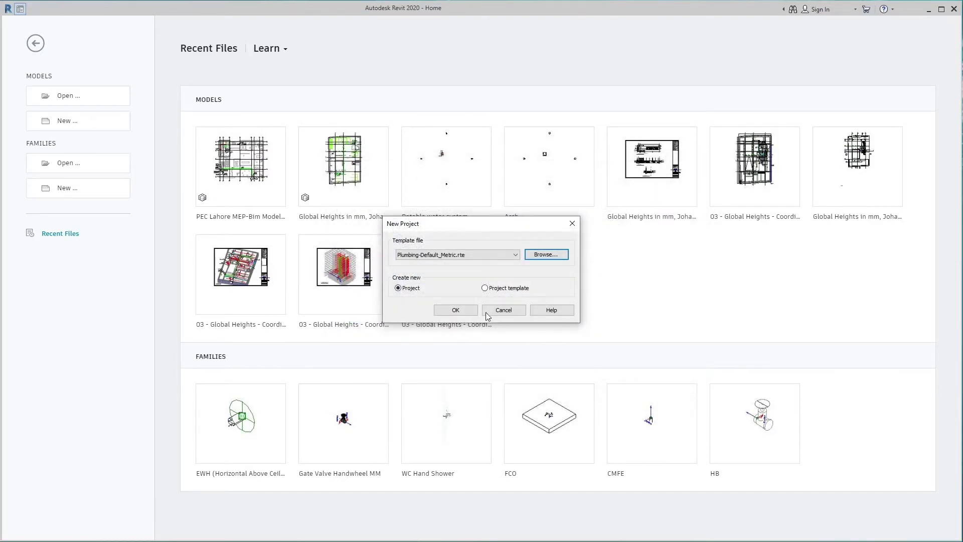
- Create the project and save it as Potable Water System in D:\Revit Lectures
left_click(459, 309)
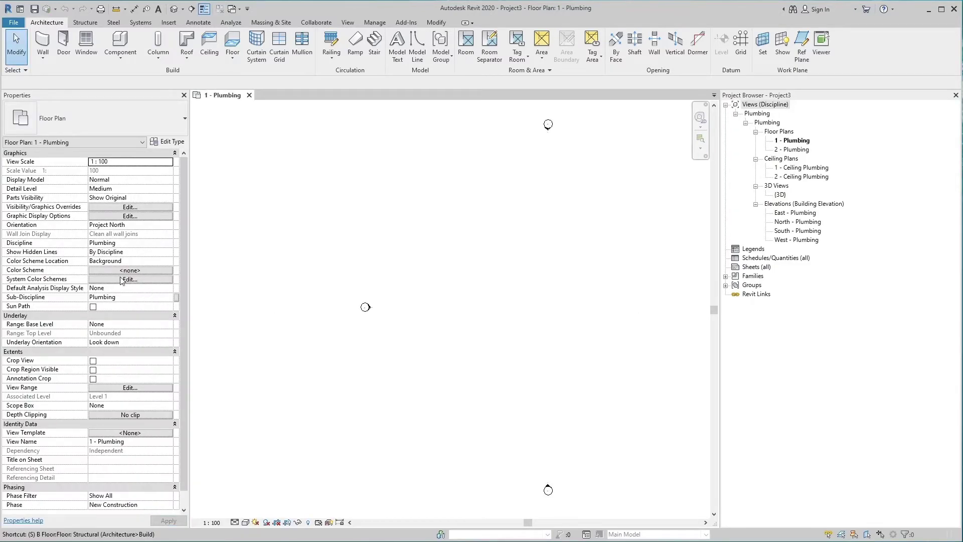
left_click(35, 13)
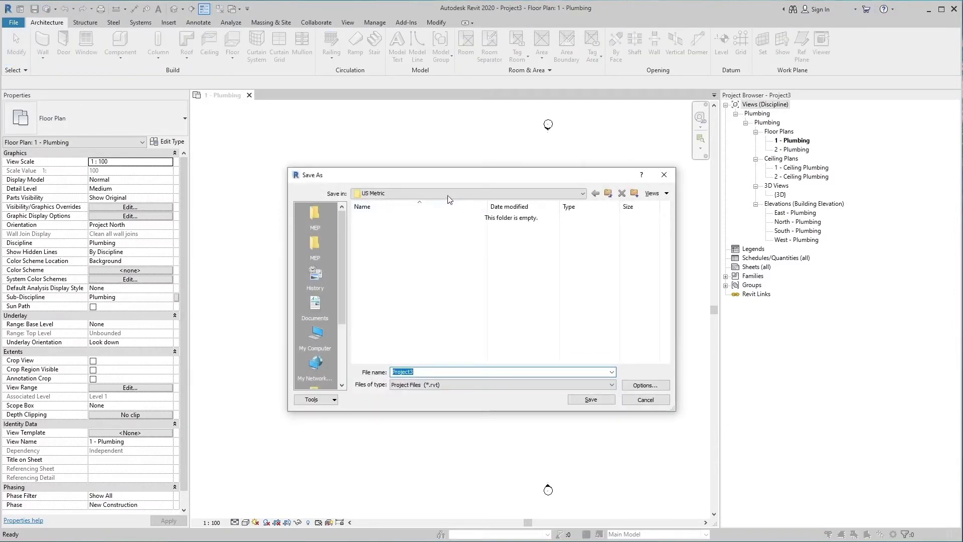
left_click(449, 193)
left_click(450, 269)
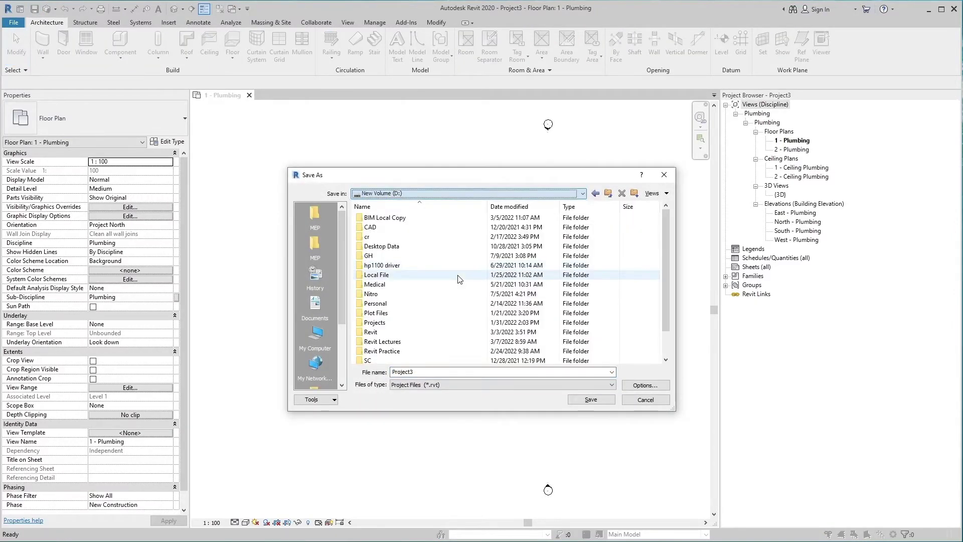
double_click(419, 343)
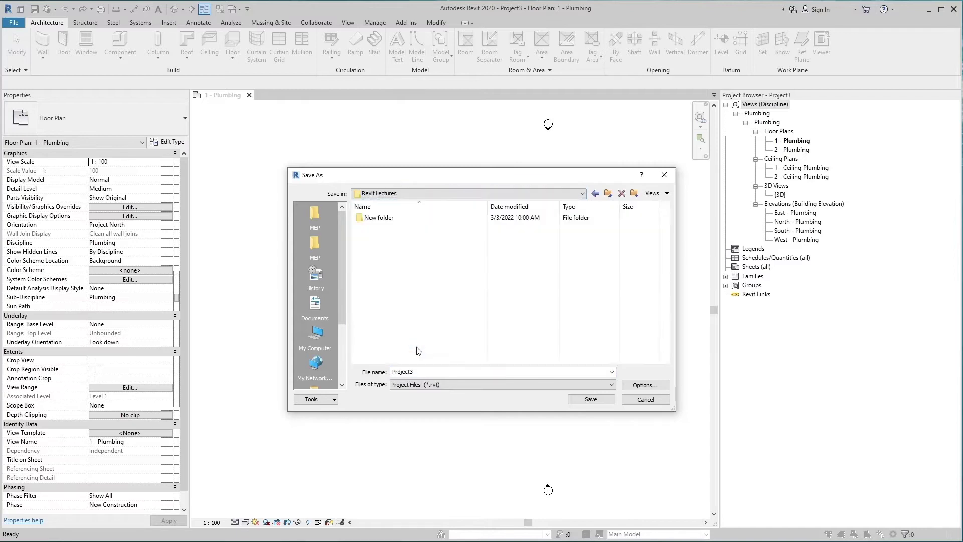
double_click(428, 371)
type("Potable")
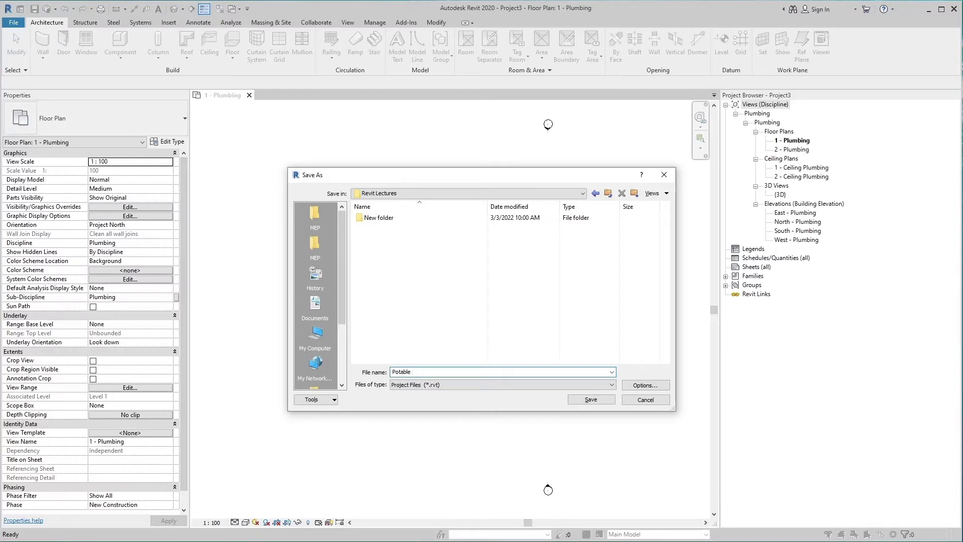
type("ter System")
left_click(591, 400)
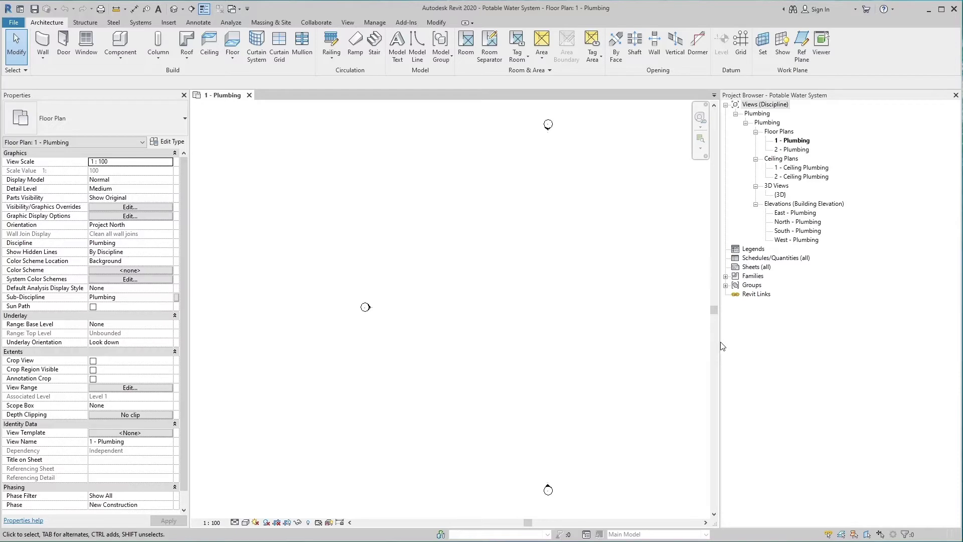
- Widen the canvas and expand Pipe Types and Piping System in the Project Browser
left_click_drag(720, 346, 799, 344)
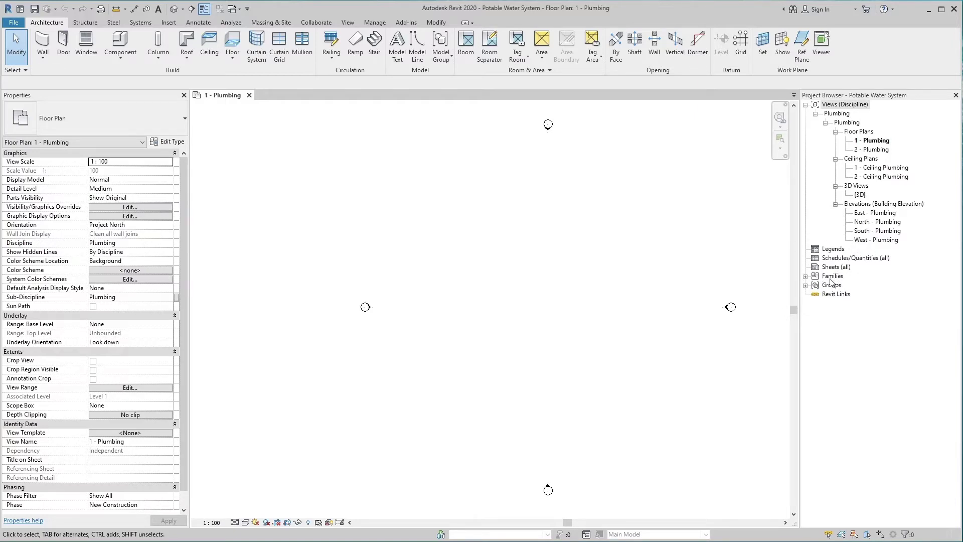
left_click(806, 277)
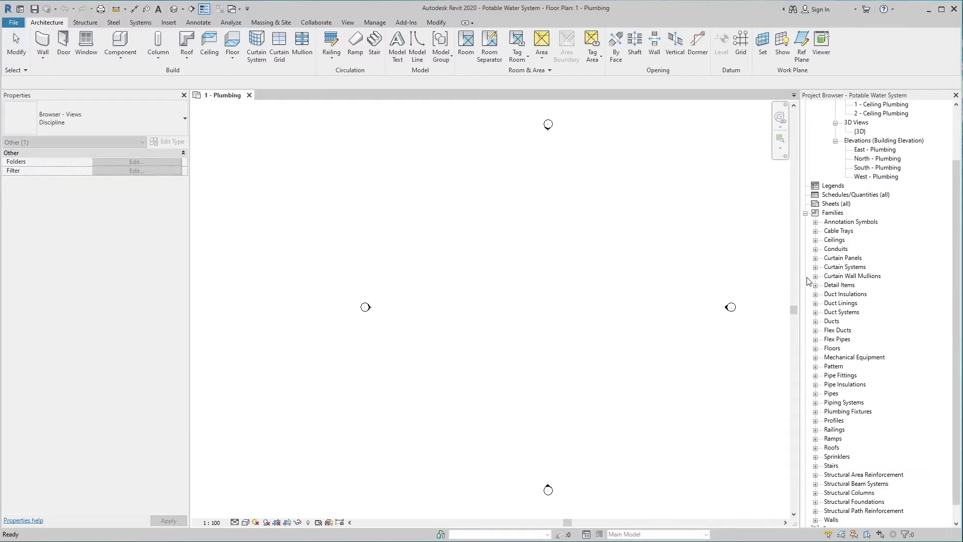
left_click(816, 394)
left_click(825, 403)
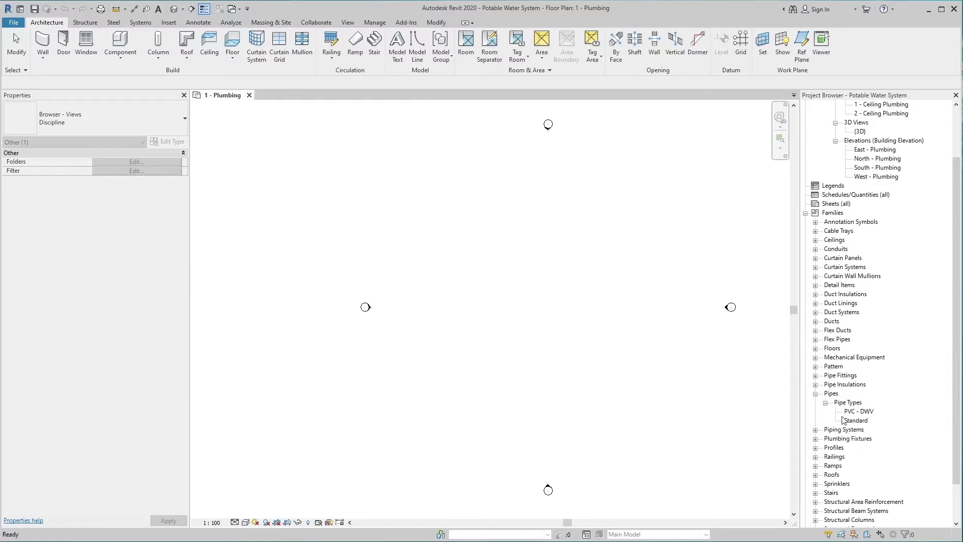
left_click(816, 430)
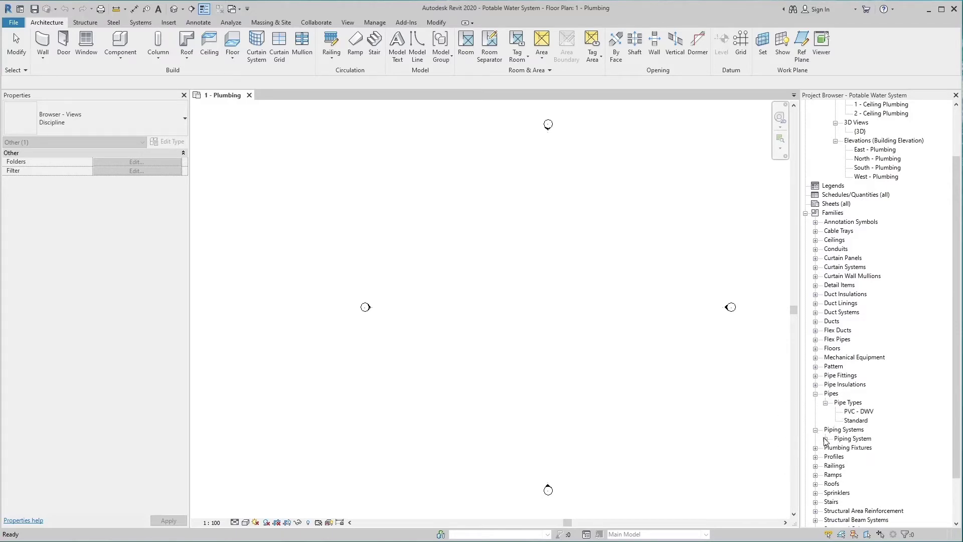
left_click(824, 439)
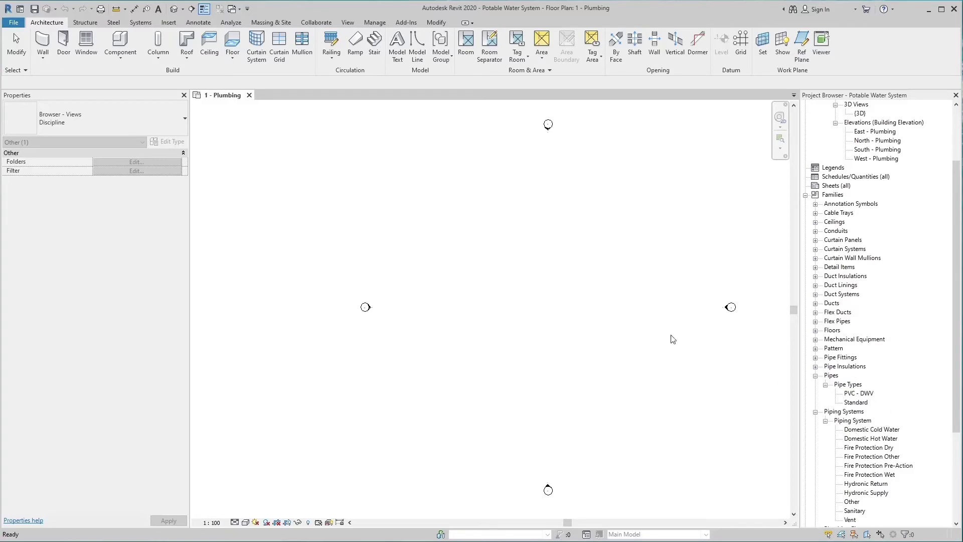
- Start placing a pipe from the Systems tab with the Standard pipe type
left_click(143, 23)
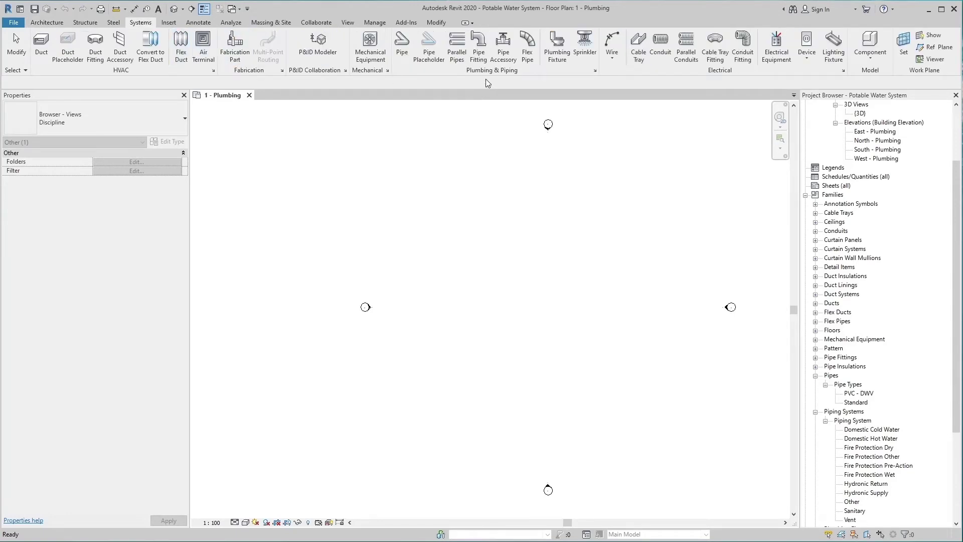
left_click(402, 48)
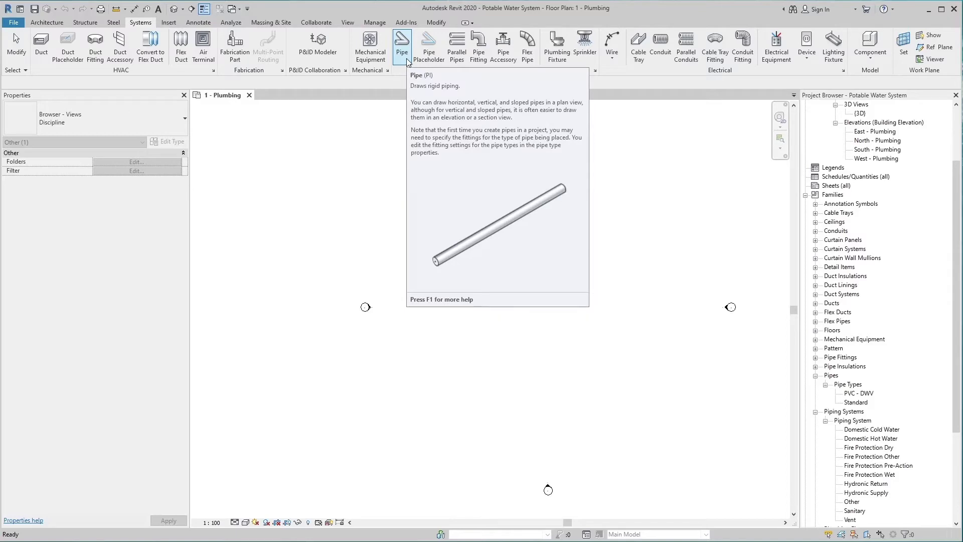
left_click(404, 56)
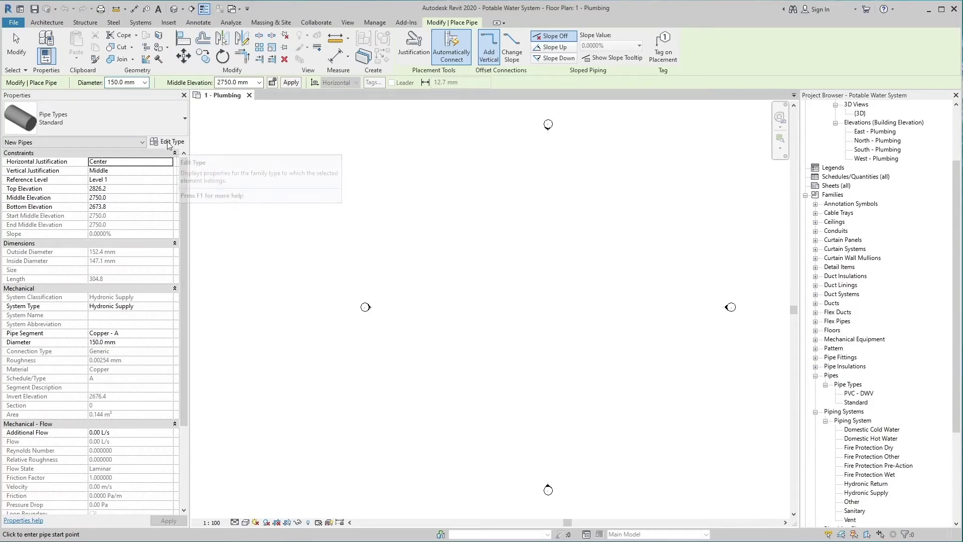
left_click(93, 119)
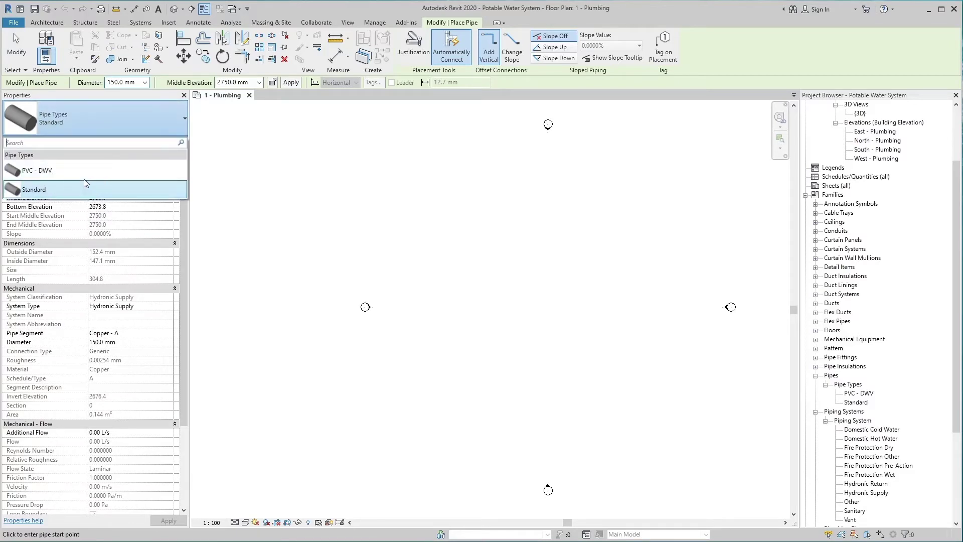
left_click(117, 186)
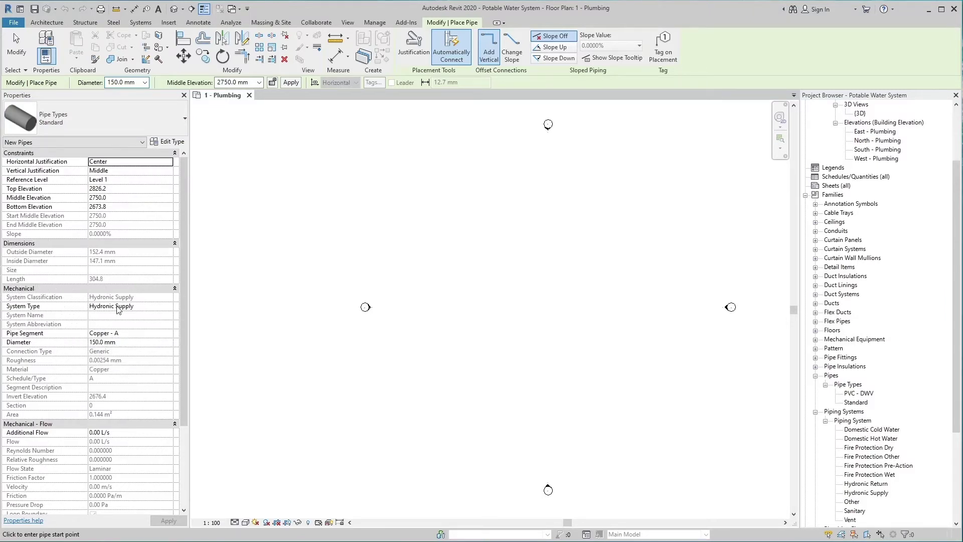
- Review the system type and pipe type lists, then exit pipe placement with Esc
left_click(168, 306)
left_click(169, 307)
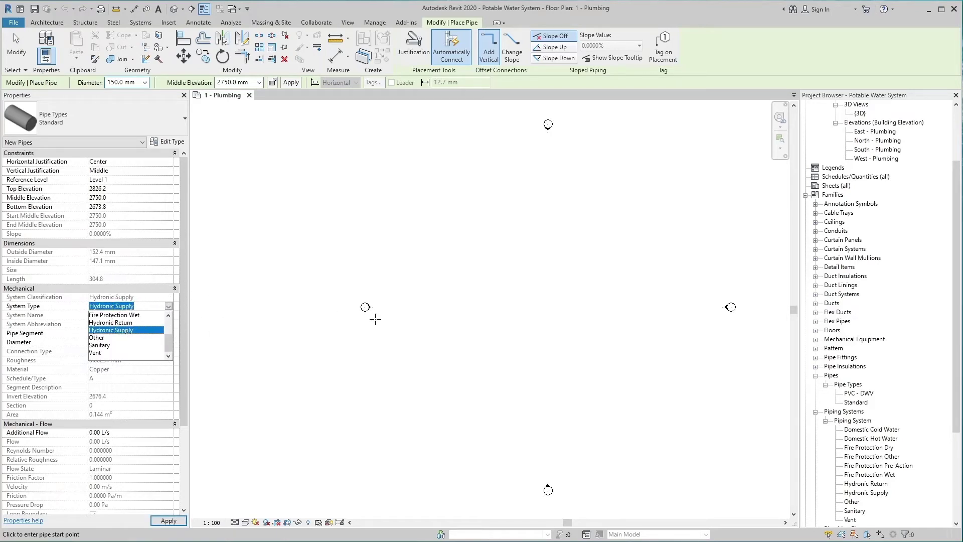
left_click(86, 122)
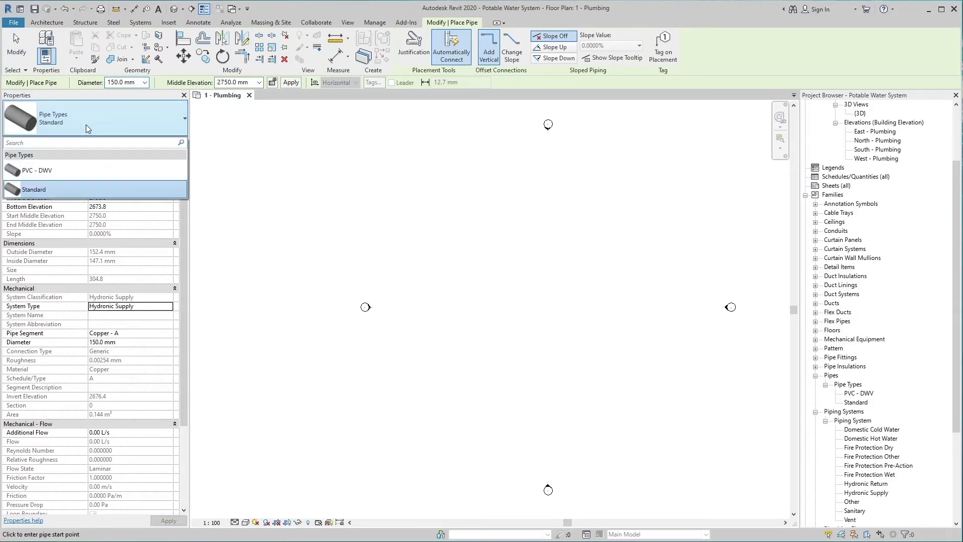
left_click(86, 124)
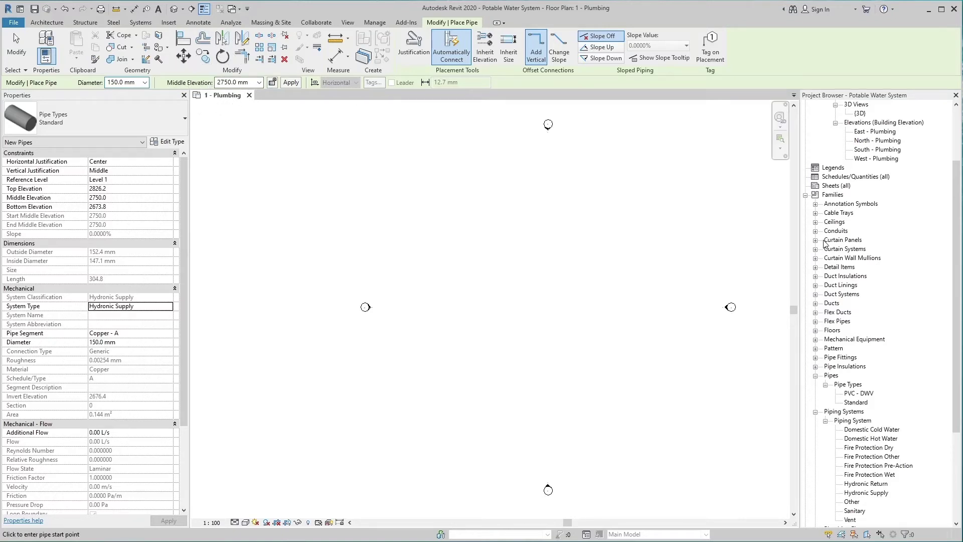
left_click(847, 401)
left_click(863, 438)
key("Escape")
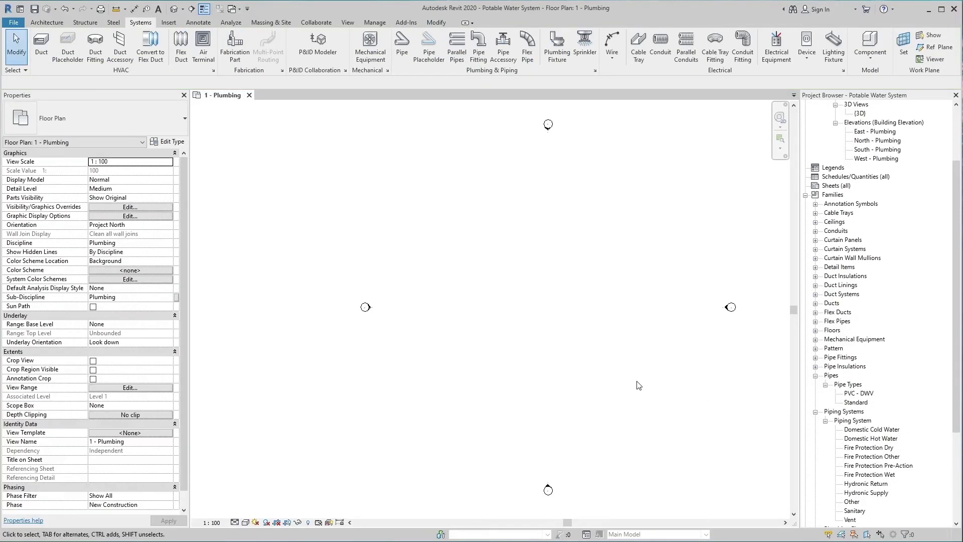
- Click through the Pipe Types and Piping System entries in the Project Browser
left_click(847, 448)
left_click(852, 474)
left_click(853, 474)
left_click(863, 450)
left_click(857, 394)
left_click(863, 428)
left_click(863, 403)
left_click(868, 431)
- Duplicate Domestic Cold Water and rename the copy to Cold Water Supply
left_click(862, 430)
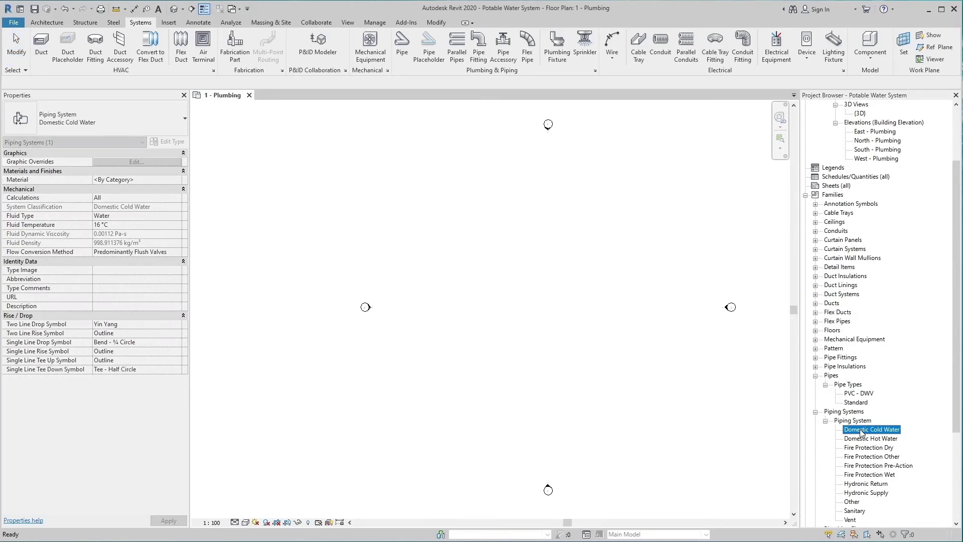
right_click(861, 431)
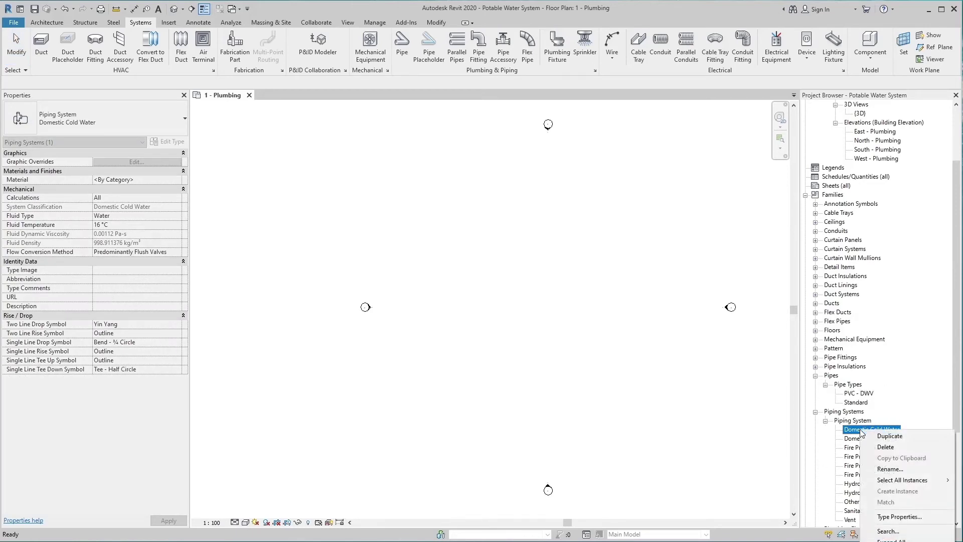
left_click(872, 436)
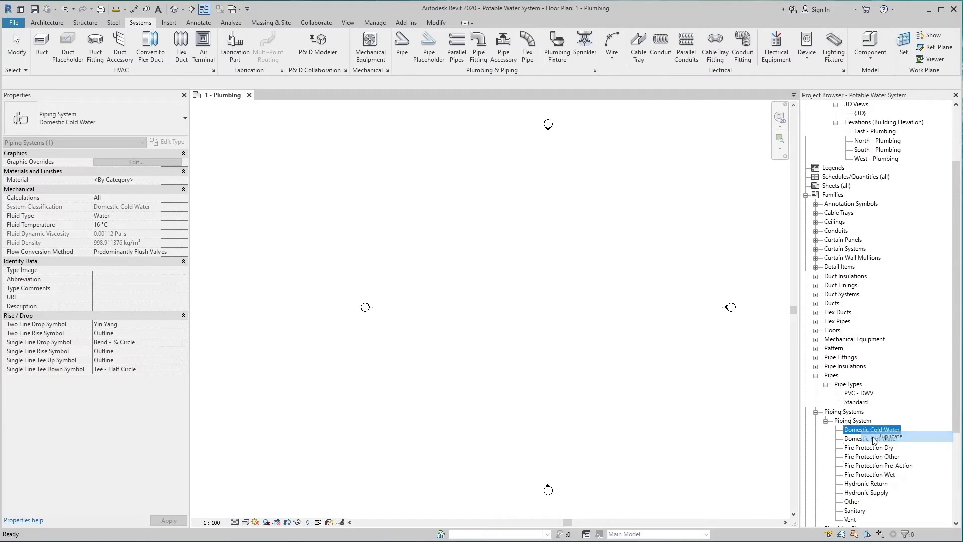
left_click(868, 439)
right_click(868, 439)
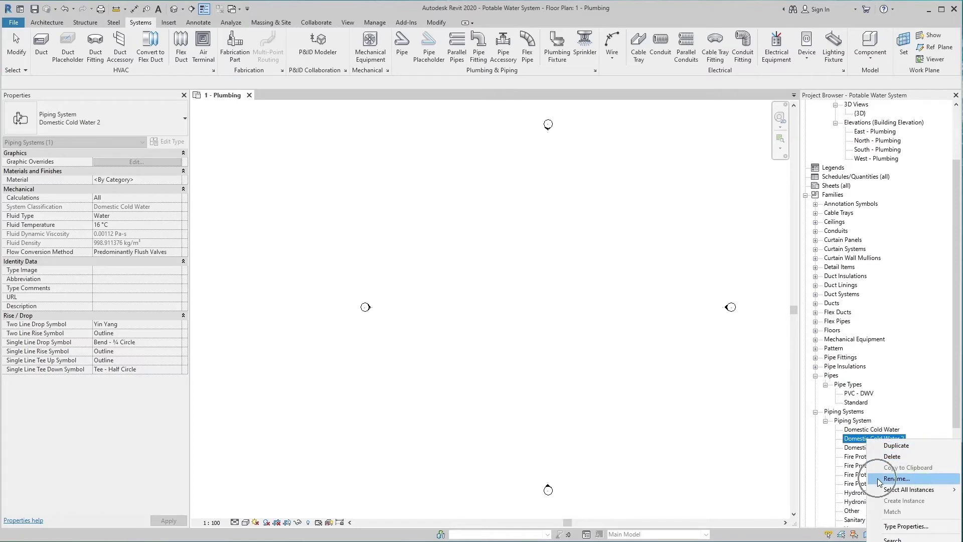
left_click(896, 478)
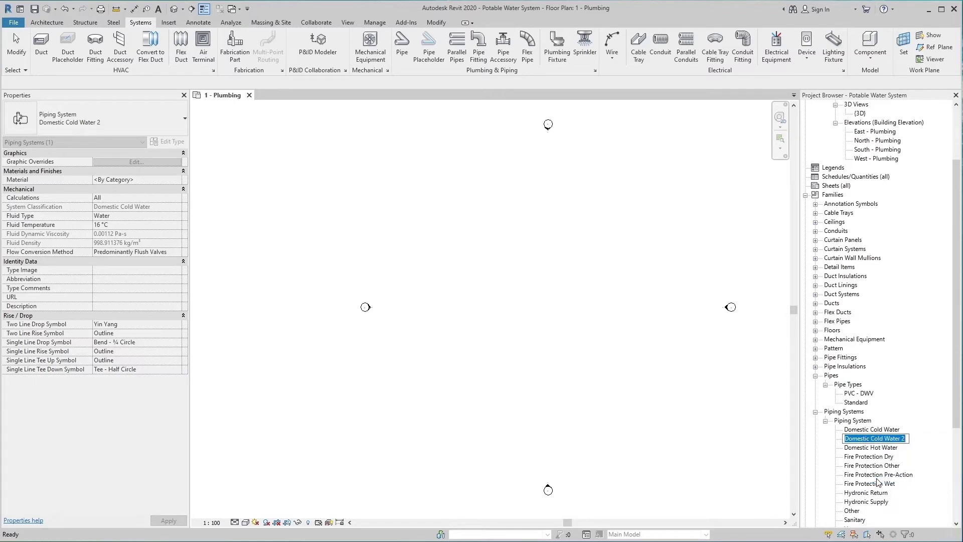
type("Co")
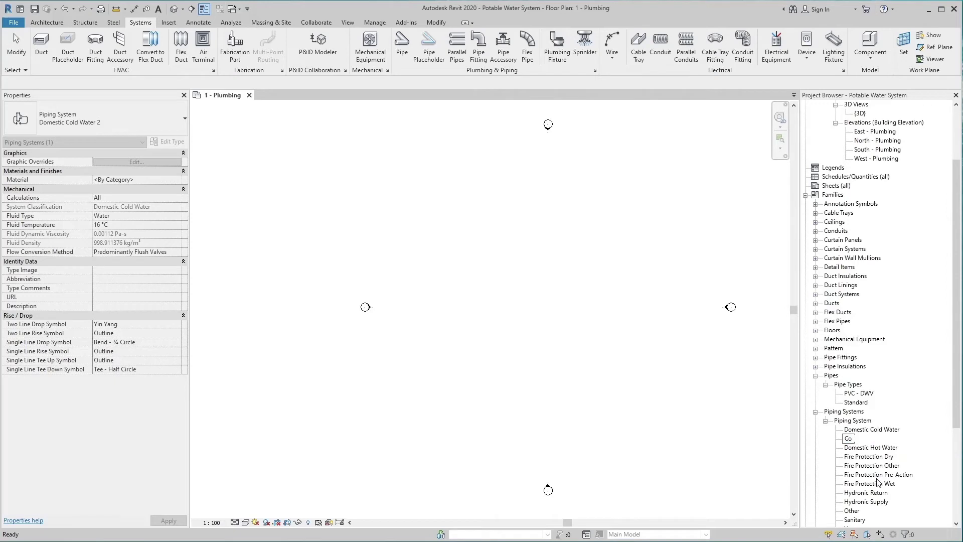
type("ld Water ")
type("Supply")
key("Return")
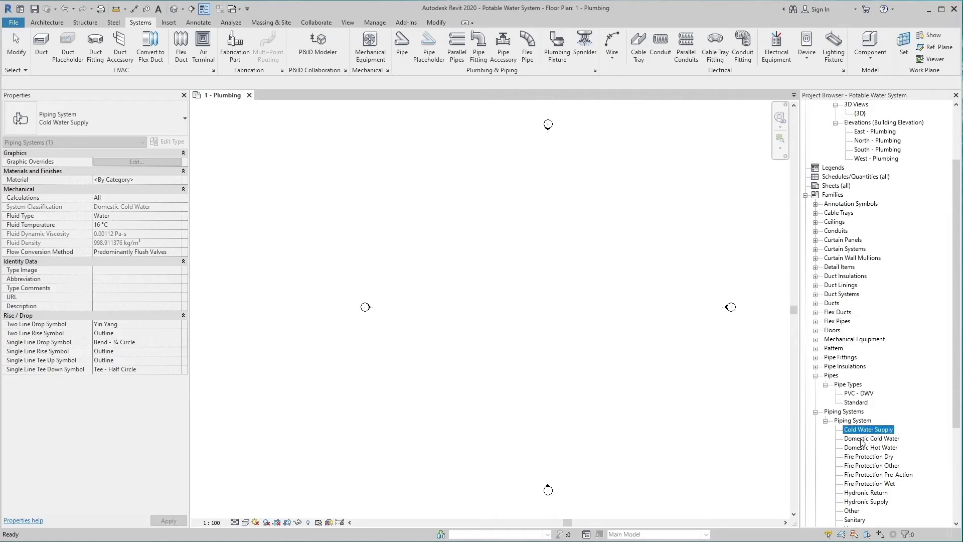
left_click(855, 402)
- Duplicate the Standard pipe type and rename Standard 2 to Cold Water System
right_click(854, 403)
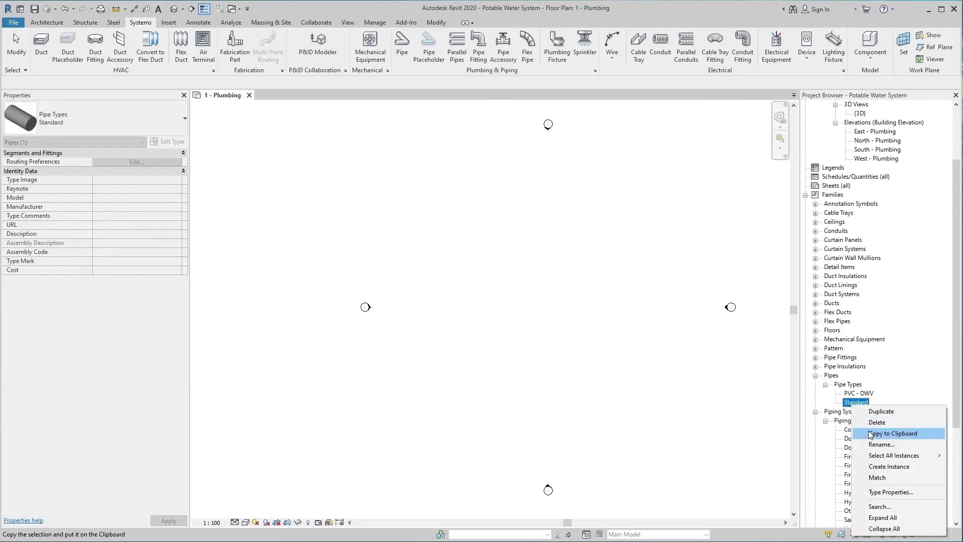
left_click(875, 411)
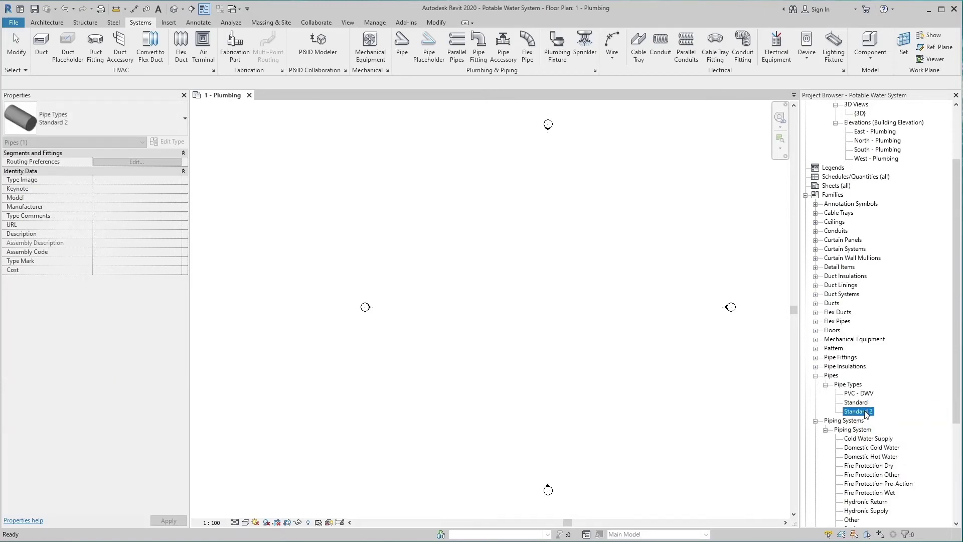
right_click(865, 415)
left_click(884, 454)
type("Col")
type("d Water")
type(" System")
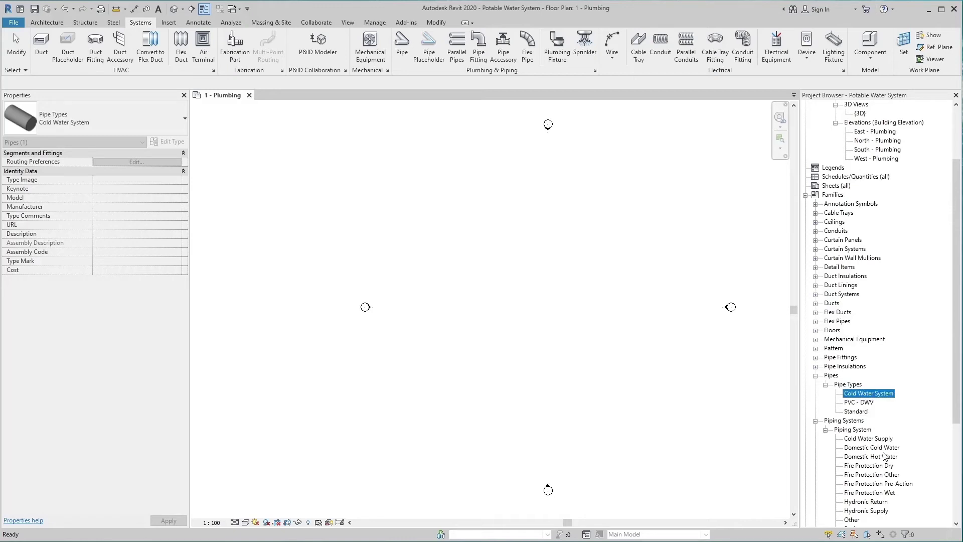
left_click(878, 404)
- Repeatedly click an entry in the Project Browser list, then deselect back to the view
scroll(879, 406, "up", 2)
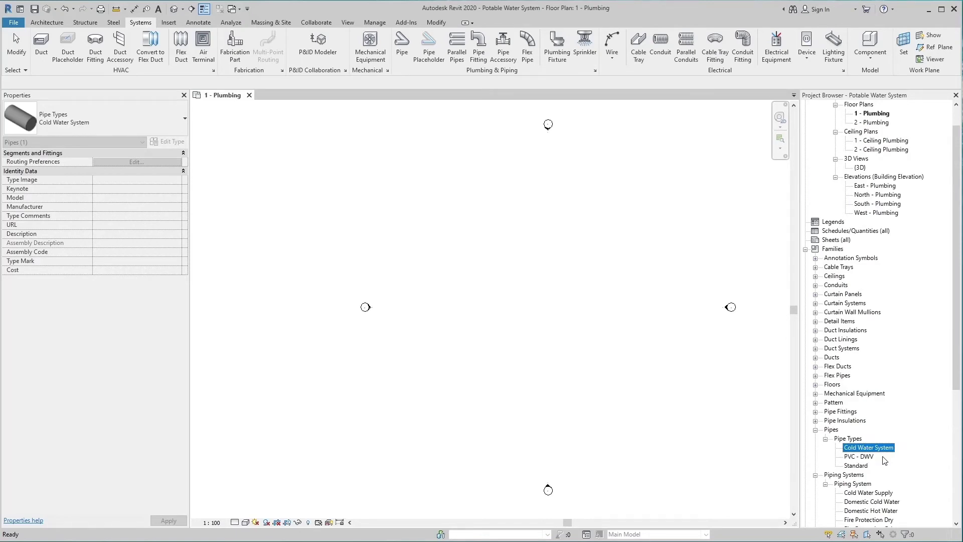
left_click(884, 460)
left_click(883, 460)
left_click(884, 460)
left_click(884, 461)
left_click(885, 460)
left_click(884, 460)
left_click(884, 460)
left_click(884, 459)
left_click(884, 460)
left_click(579, 421)
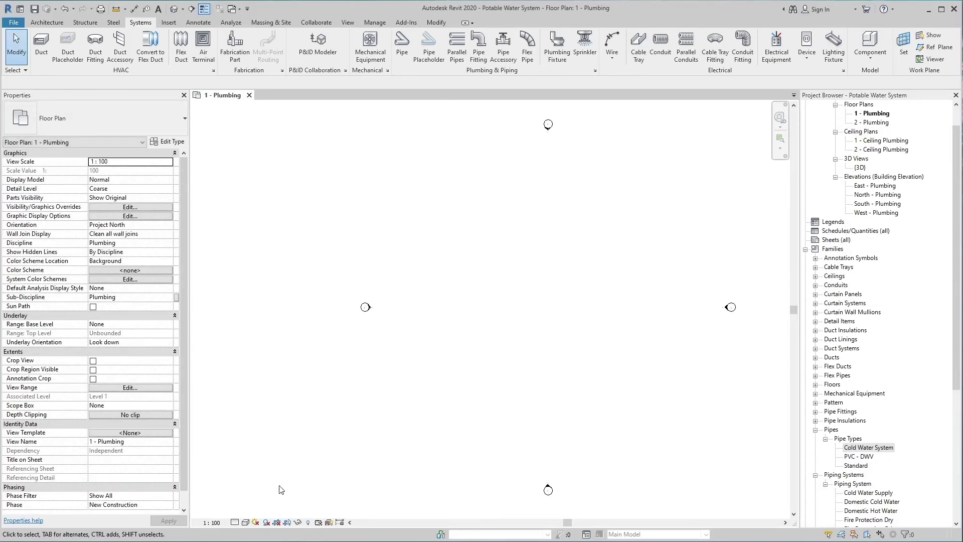
- Switch the plumbing plan's detail level to Fine and start placing a new pipe
left_click(237, 523)
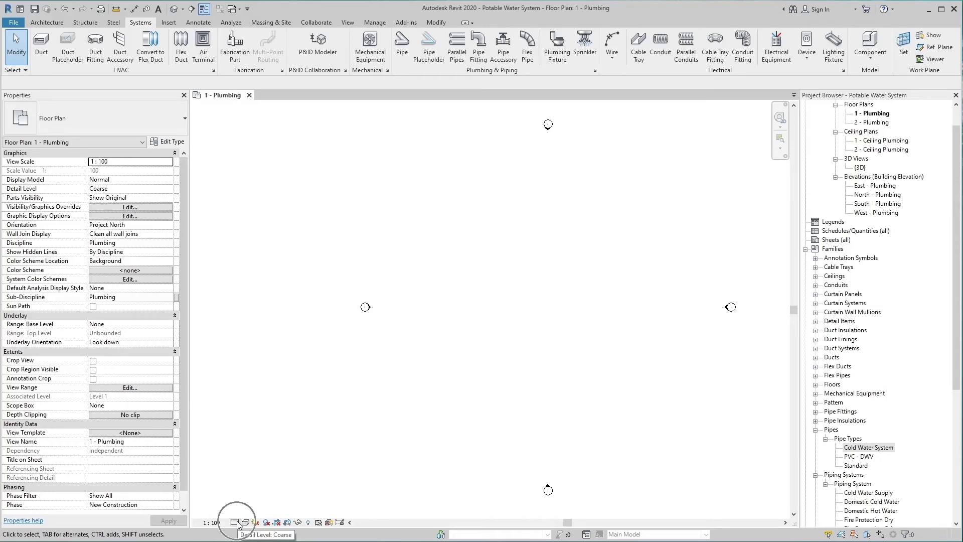
left_click(237, 522)
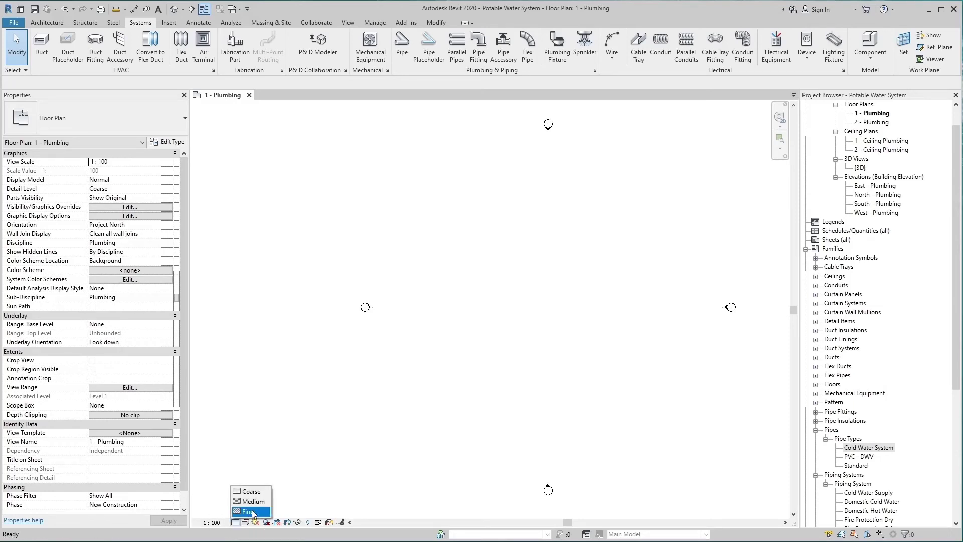
left_click(260, 517)
left_click(258, 512)
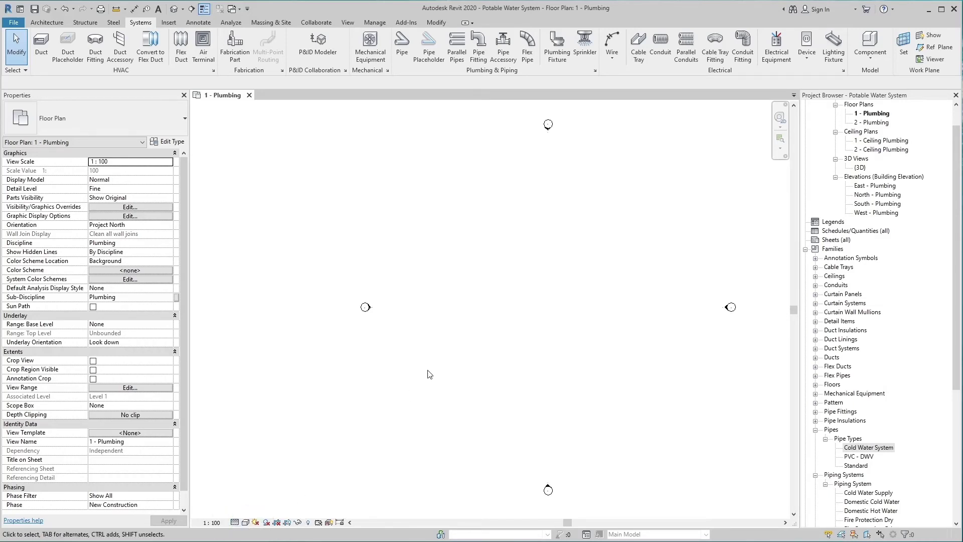
left_click(402, 45)
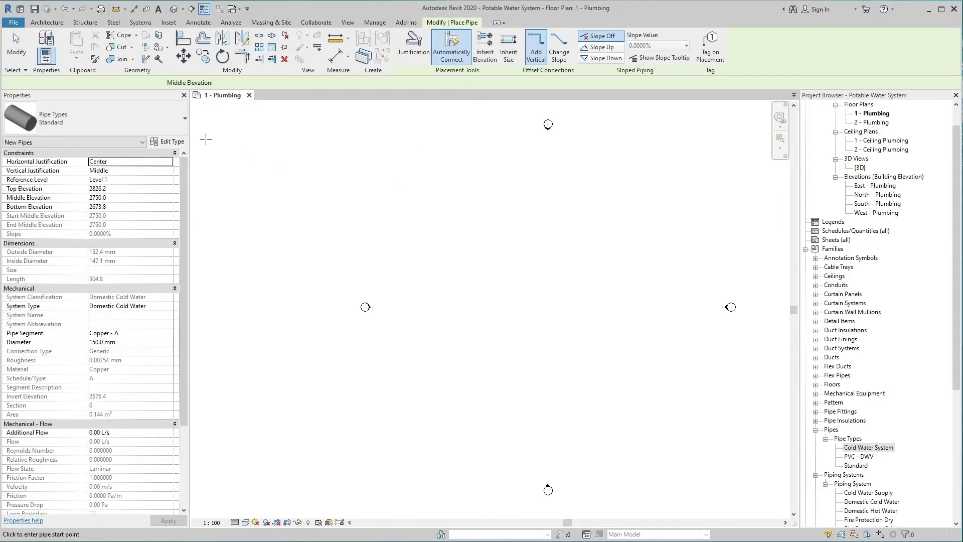
- Set the pipe type to Cold Water System on the Cold Water Supply system
left_click(136, 118)
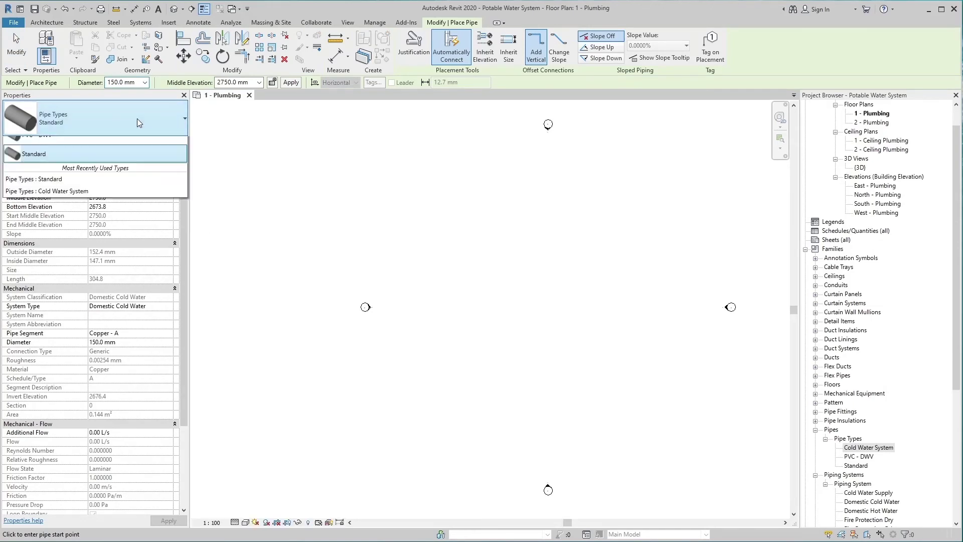
left_click(127, 170)
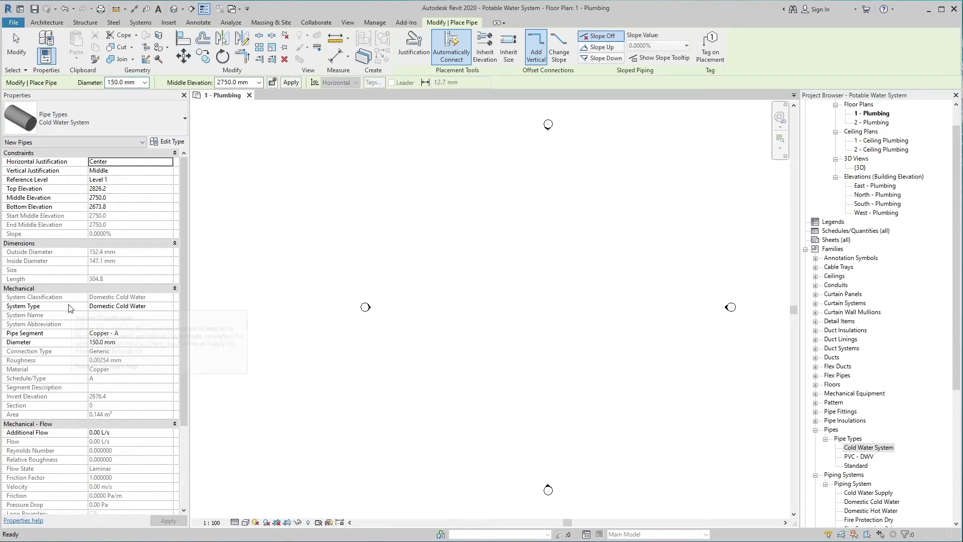
left_click(69, 308)
left_click(150, 307)
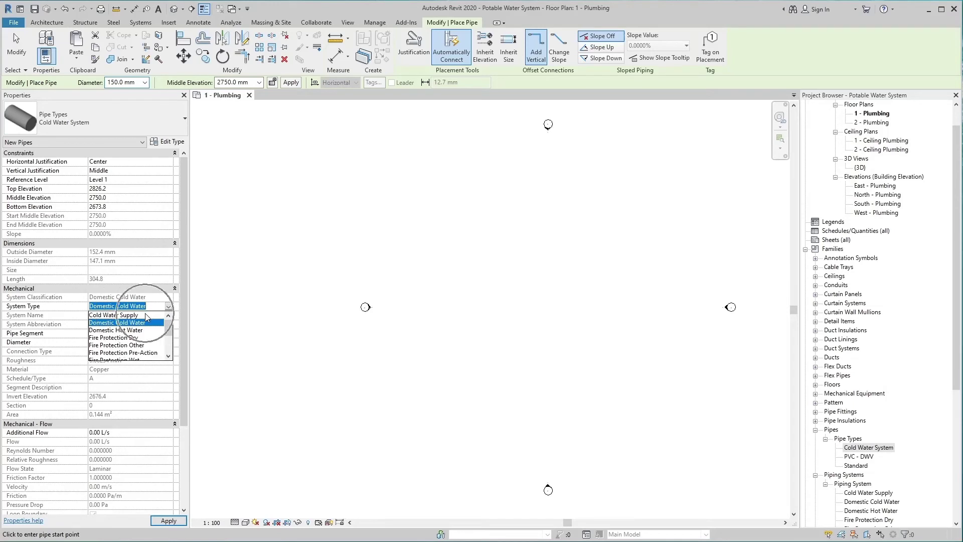
left_click(145, 315)
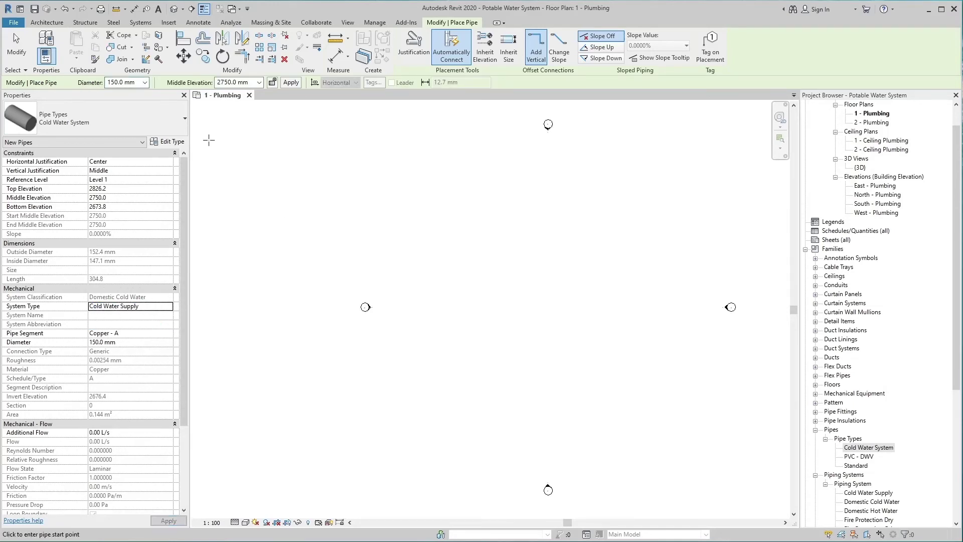
- Set the pipe diameter to 50 mm and middle elevation to 500 mm
left_click(133, 82)
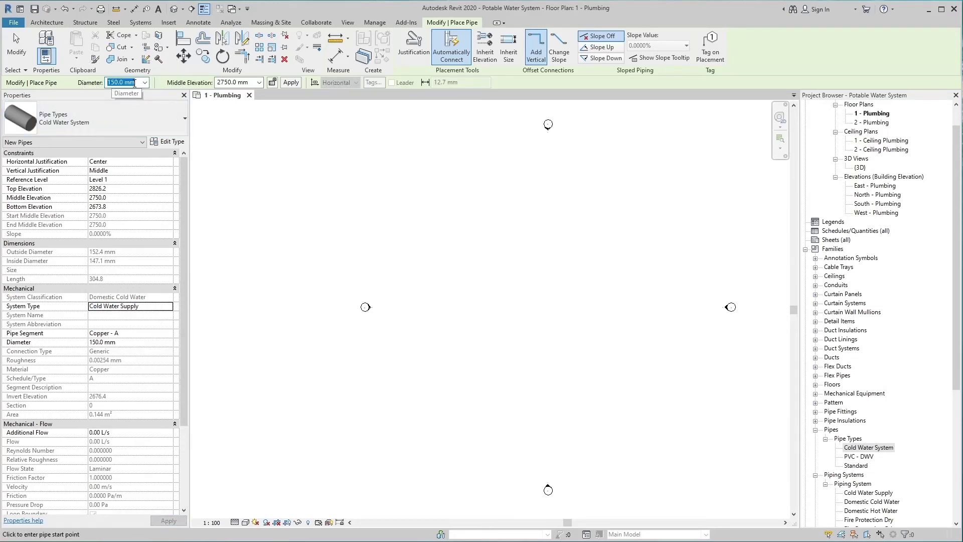
type("50")
key("Return")
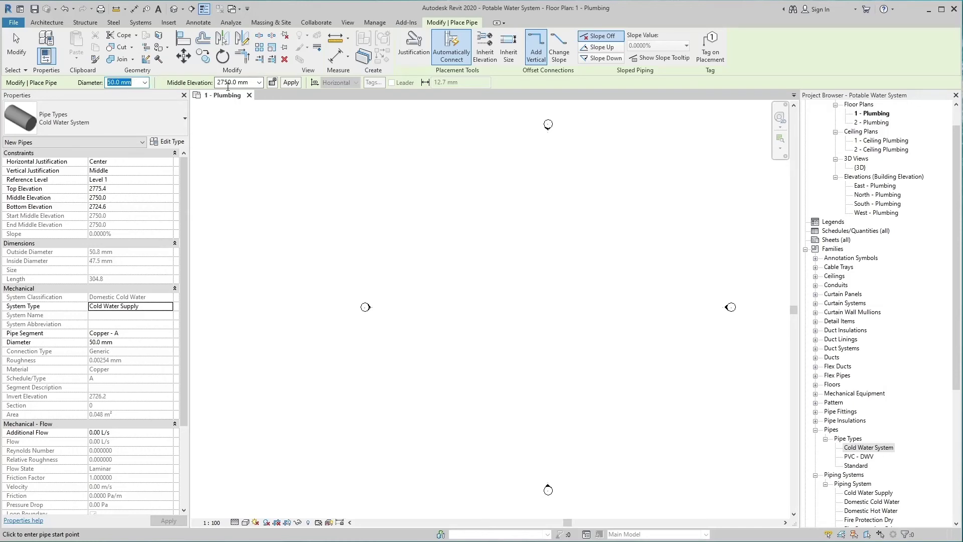
left_click(232, 86)
type("500")
key("Return")
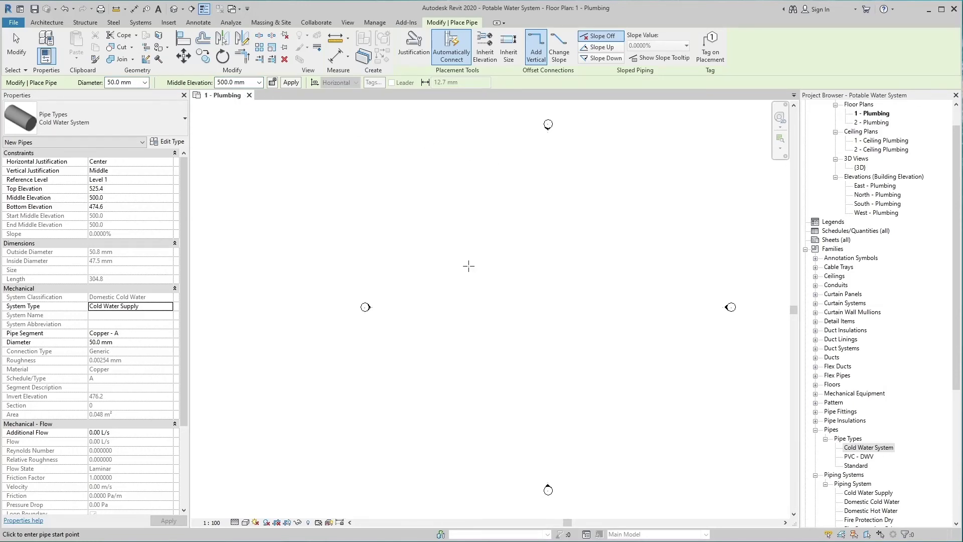
- Draw a horizontal cold water pipe rightward above the plan centre and exit pipe placement
left_click(442, 274)
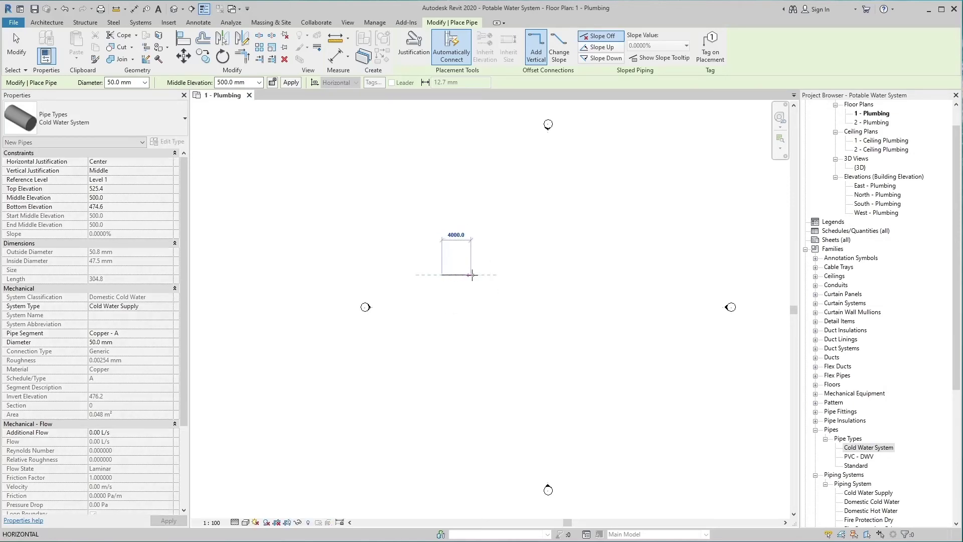
left_click(500, 275)
key("Escape")
key("Escape")
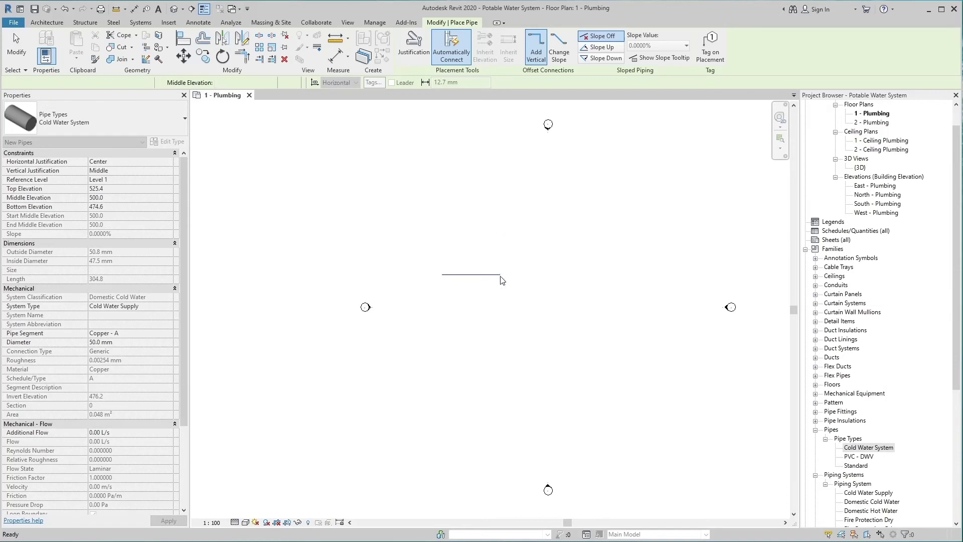
scroll(471, 281, "up", 3)
scroll(472, 276, "up", 4)
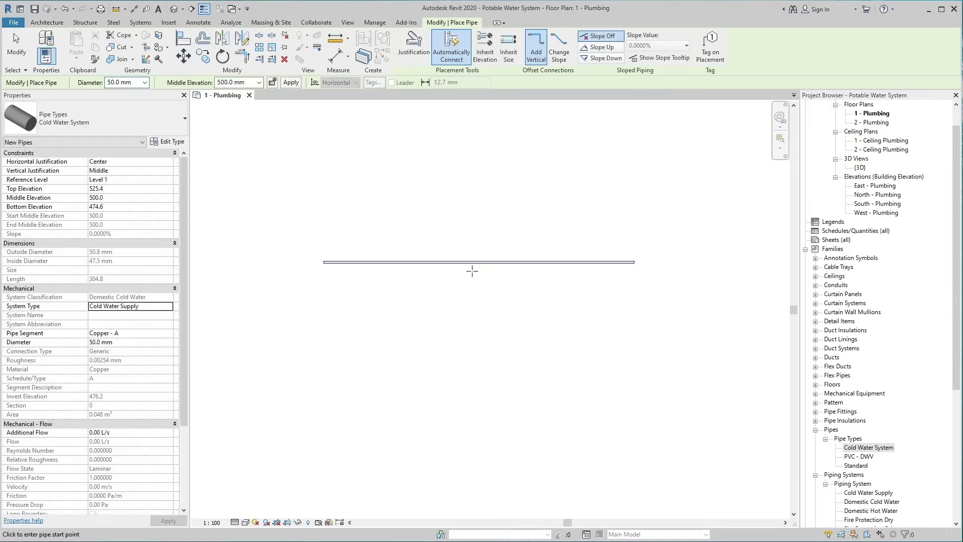
key("Escape")
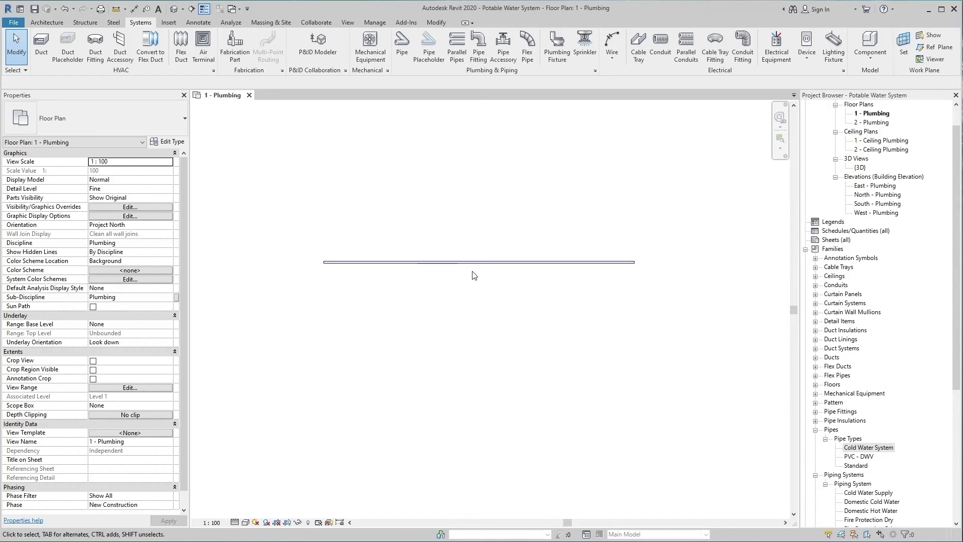
- Open the graphic overrides in the Cold Water Supply system's type properties
left_click(848, 494)
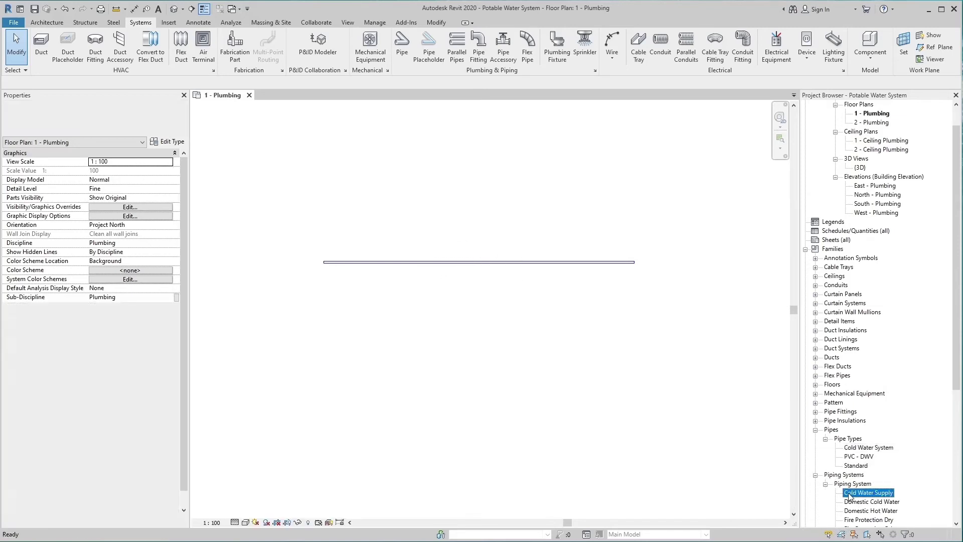
right_click(849, 494)
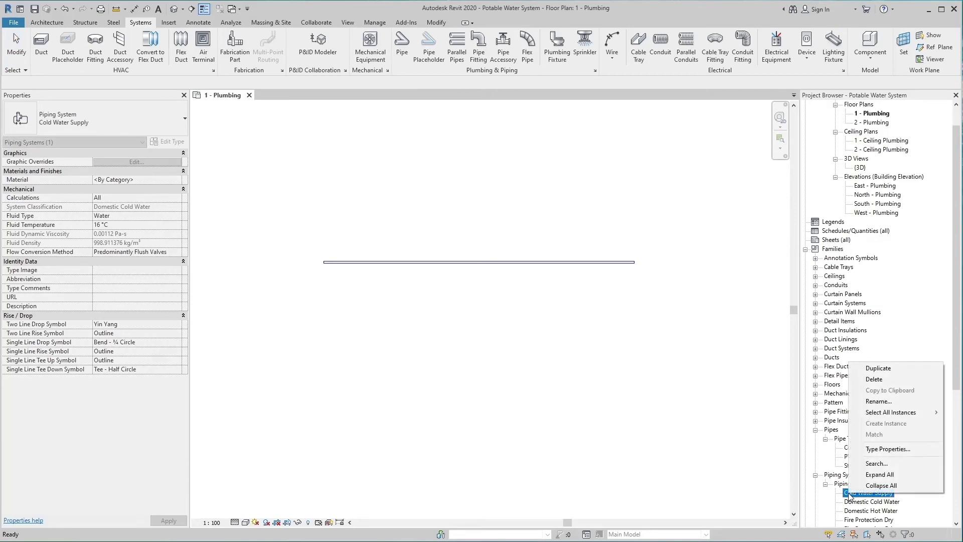
left_click(858, 449)
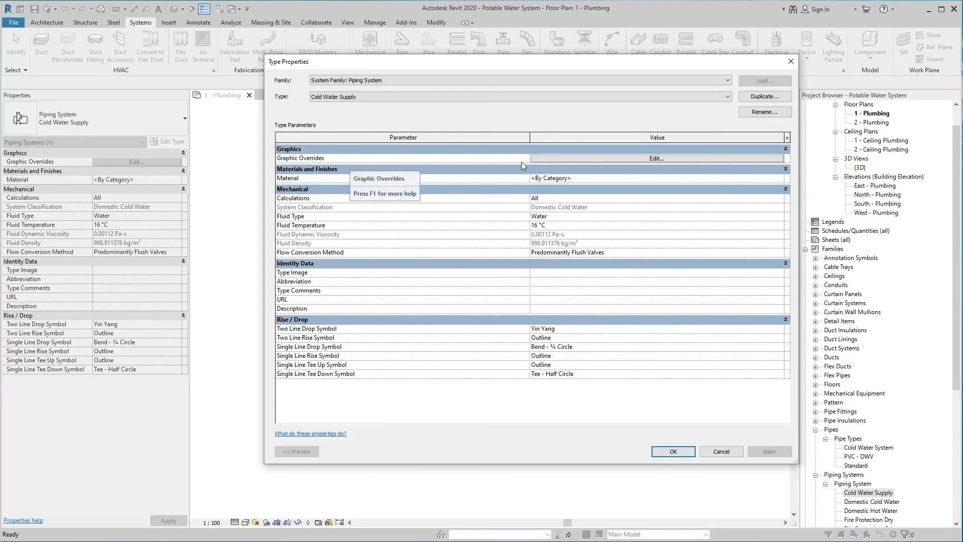
left_click(612, 159)
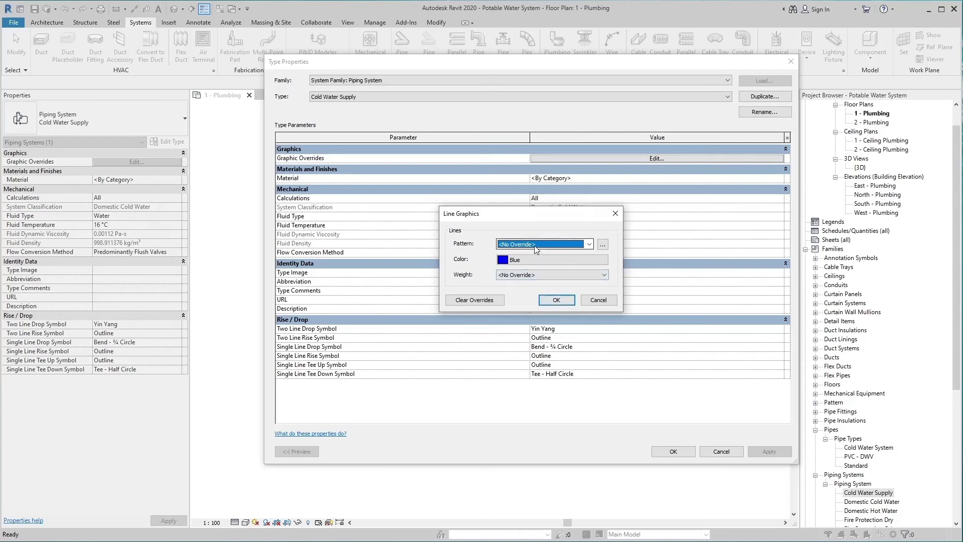
left_click(480, 221)
left_click(482, 242)
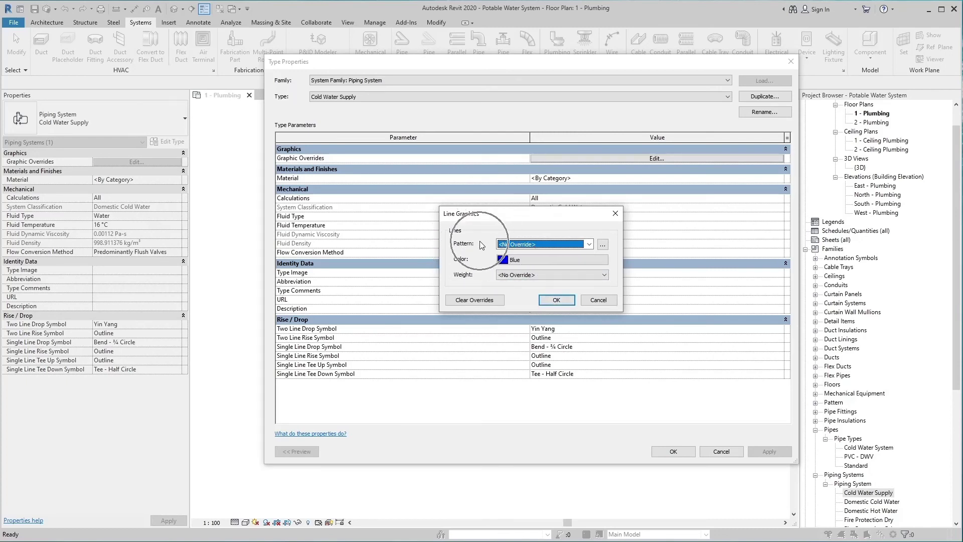
- Override the lines to Aligning Line pattern, colour RGB 0-140-0 and weight 4
left_click(525, 245)
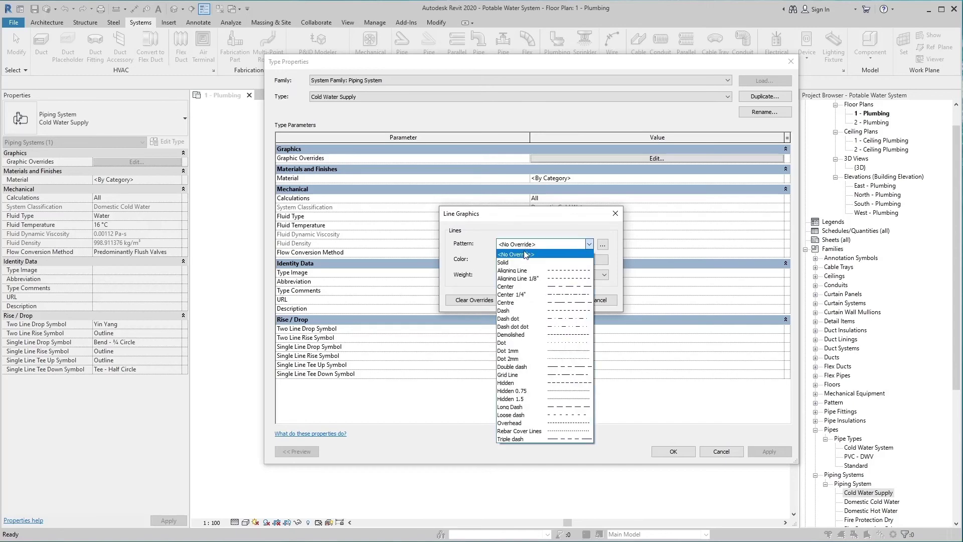
left_click(526, 271)
left_click(552, 259)
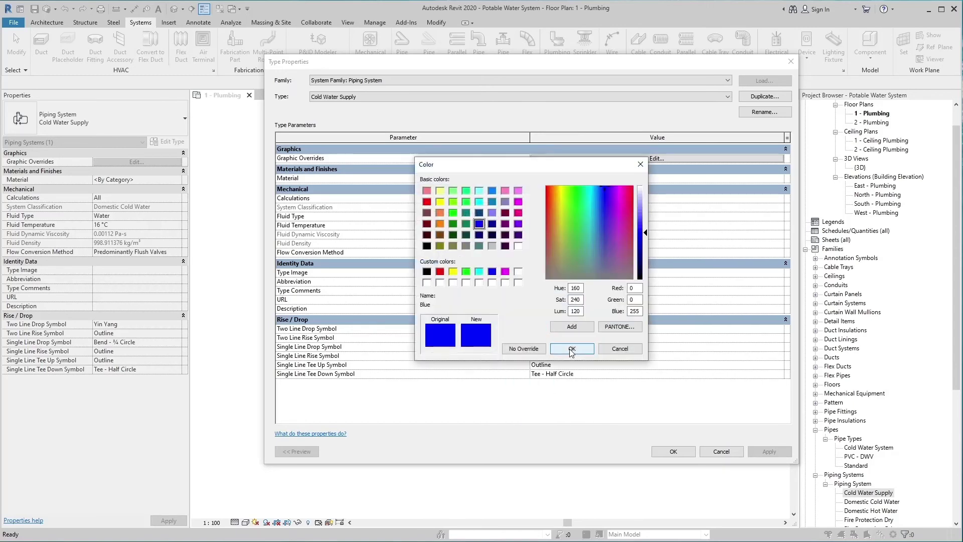
left_click(466, 271)
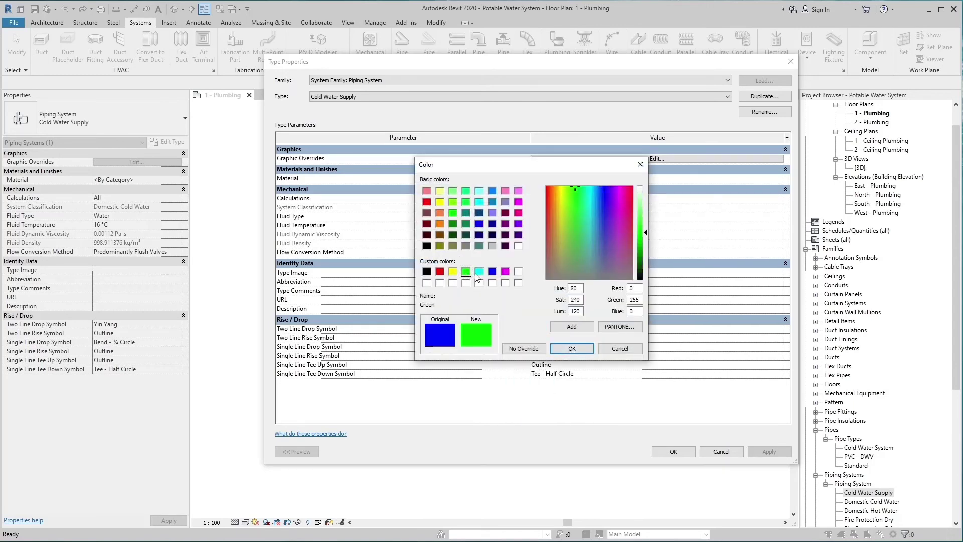
double_click(634, 299)
type("140")
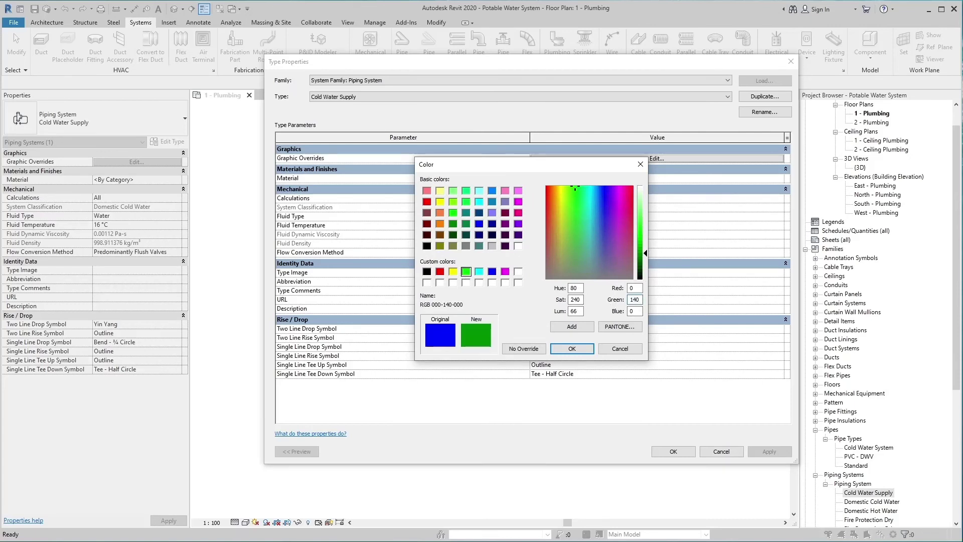
left_click(588, 346)
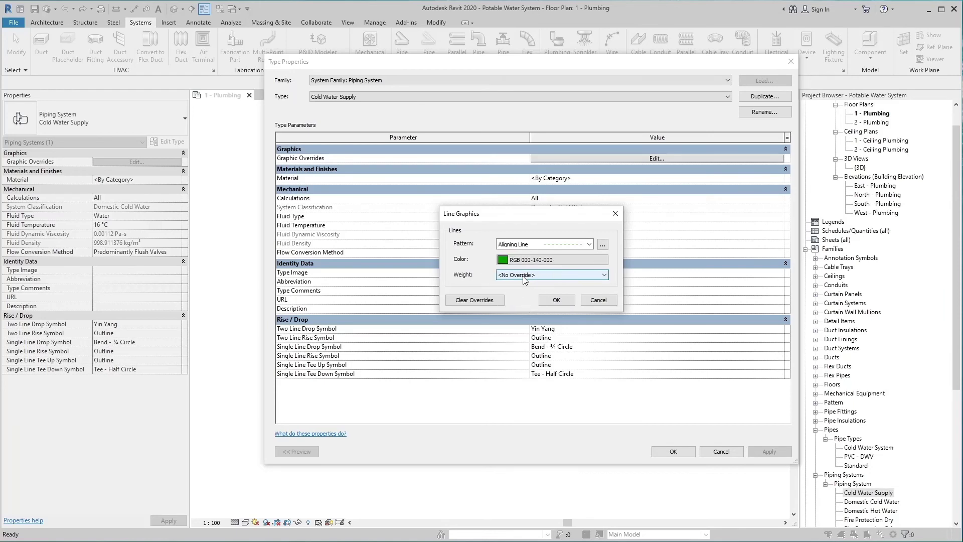
left_click(523, 276)
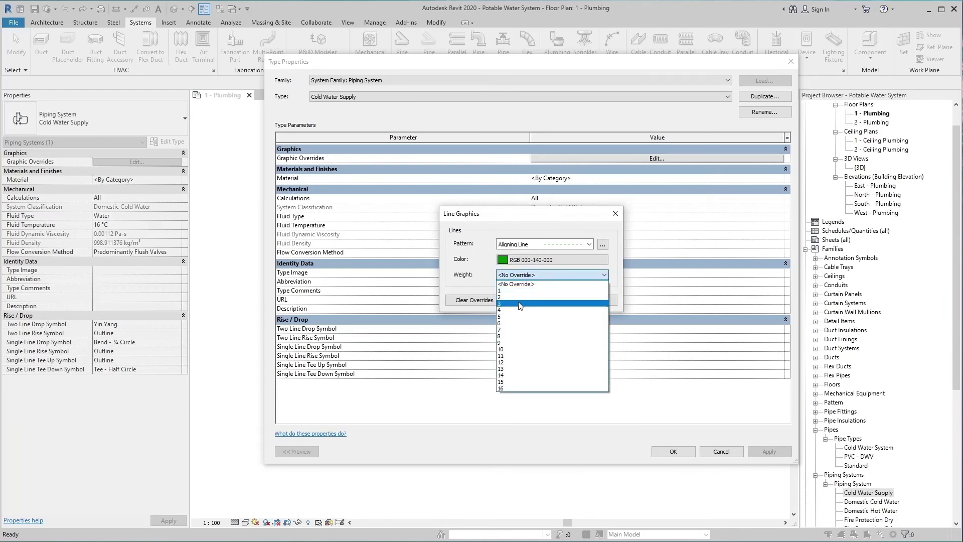
left_click(520, 310)
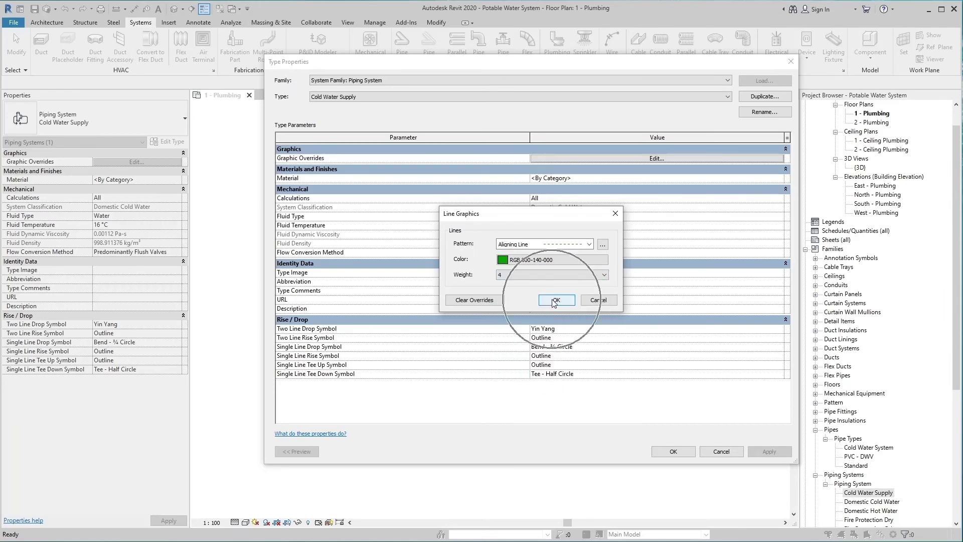
left_click(554, 300)
- Apply the Cold Water Supply type changes and check the pipe in the plan
left_click(673, 451)
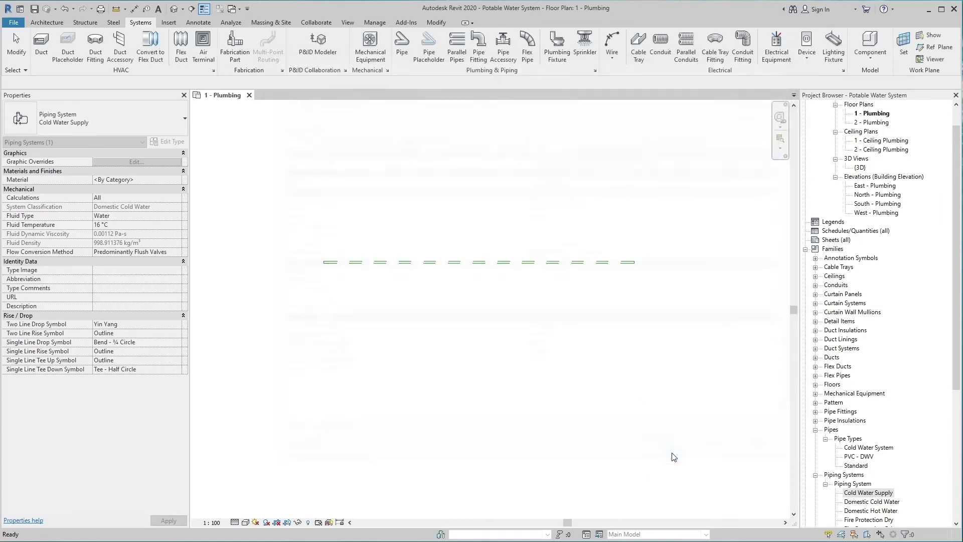
left_click(435, 277)
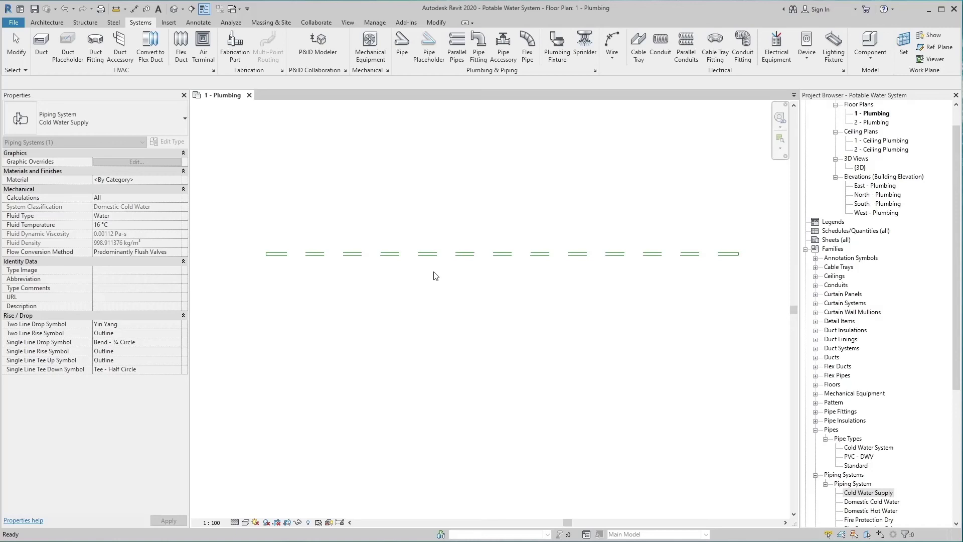
left_click(434, 276)
left_click(435, 275)
left_click(435, 276)
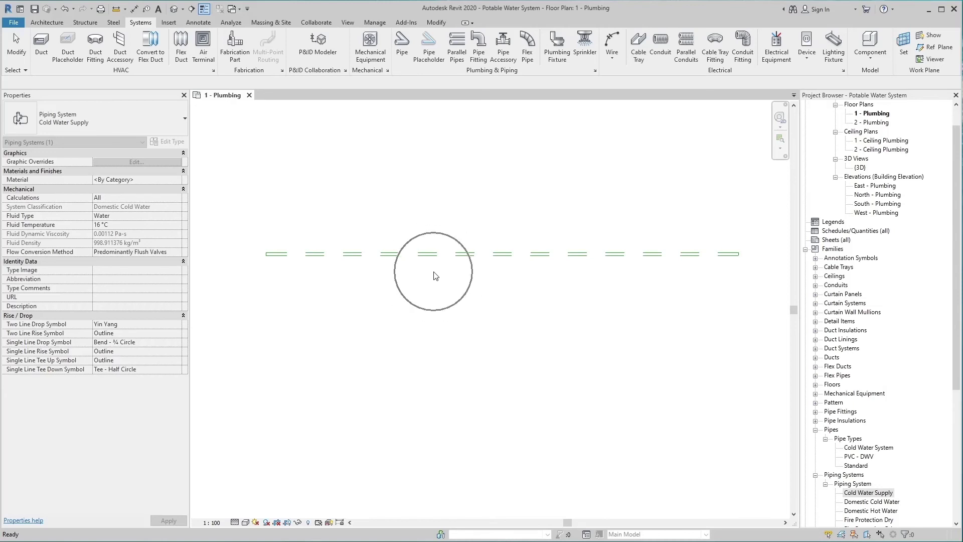
- Switch the plan to Coarse detail and inspect the green dashed pipe
left_click(235, 522)
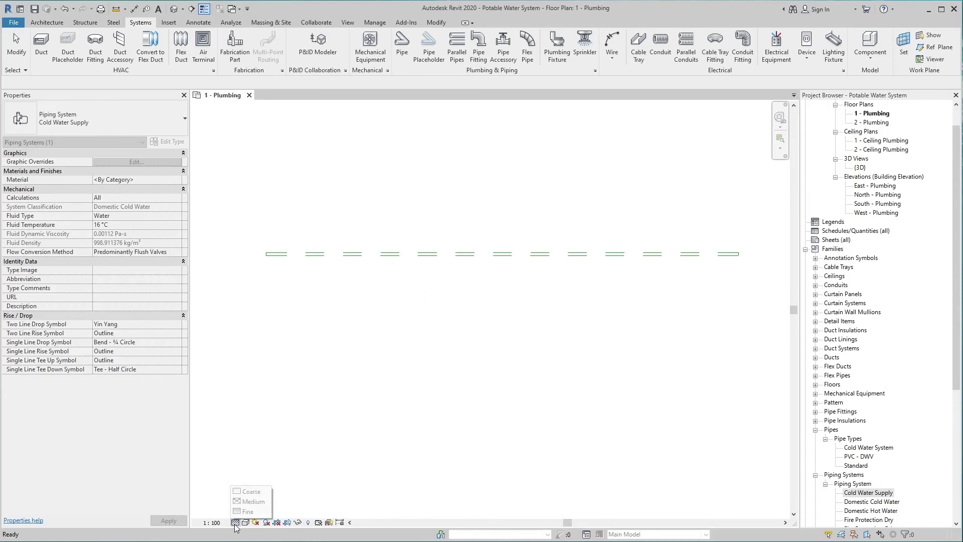
left_click(246, 491)
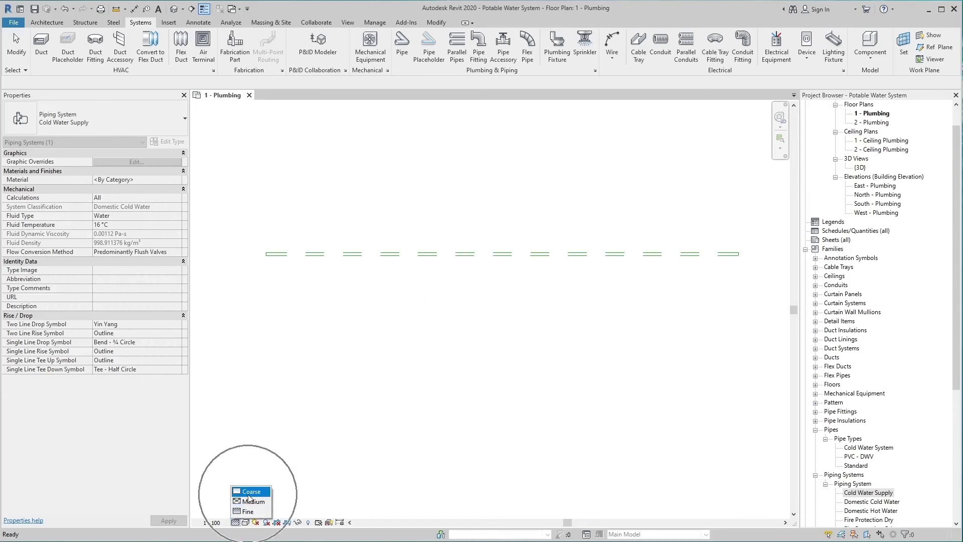
left_click(478, 274)
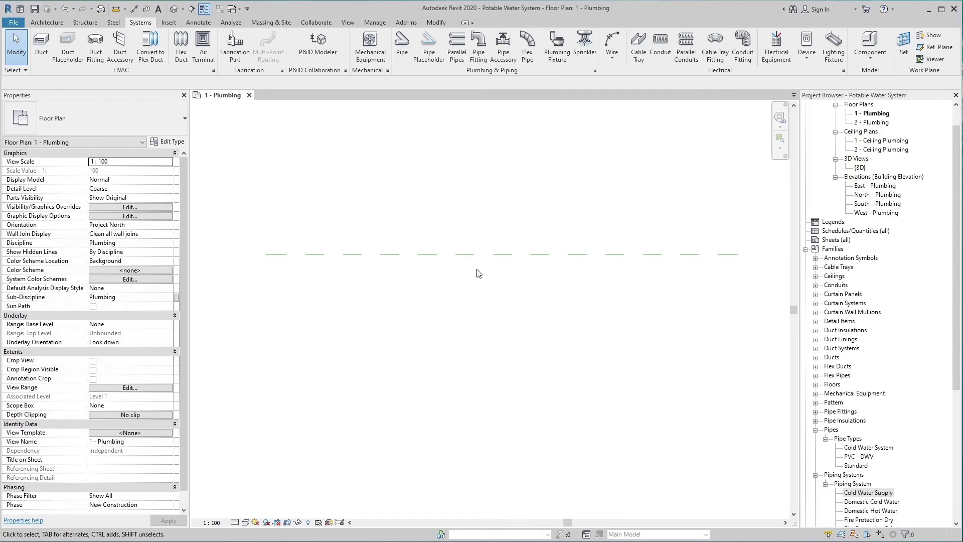
left_click(478, 273)
left_click(478, 273)
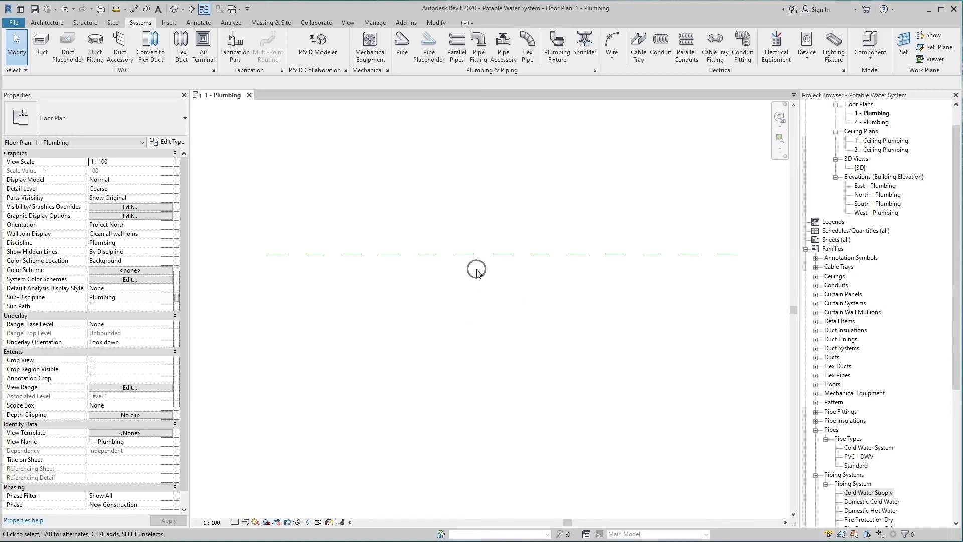
- Set Cold Water Supply's line pattern override to <No Override> and apply the type change
left_click(858, 492)
right_click(858, 493)
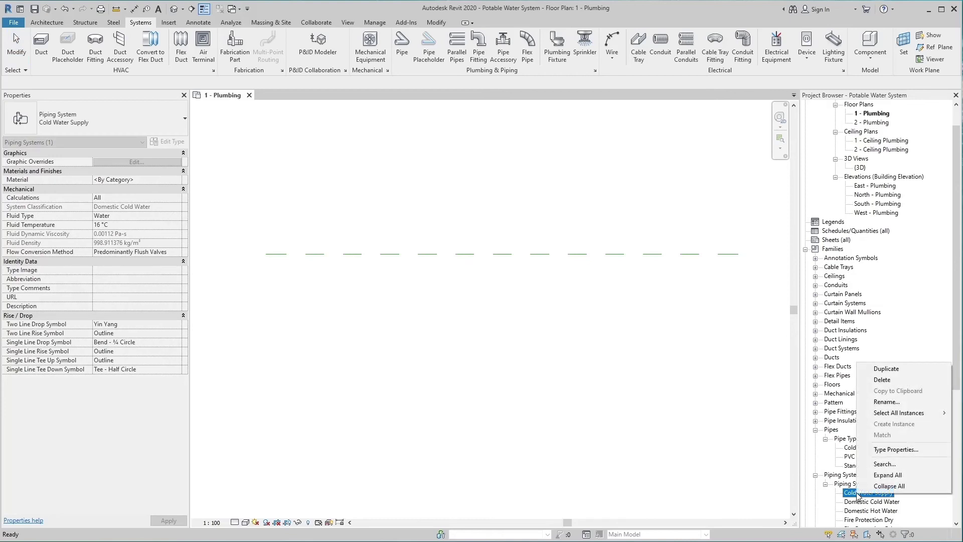
left_click(880, 449)
left_click(580, 159)
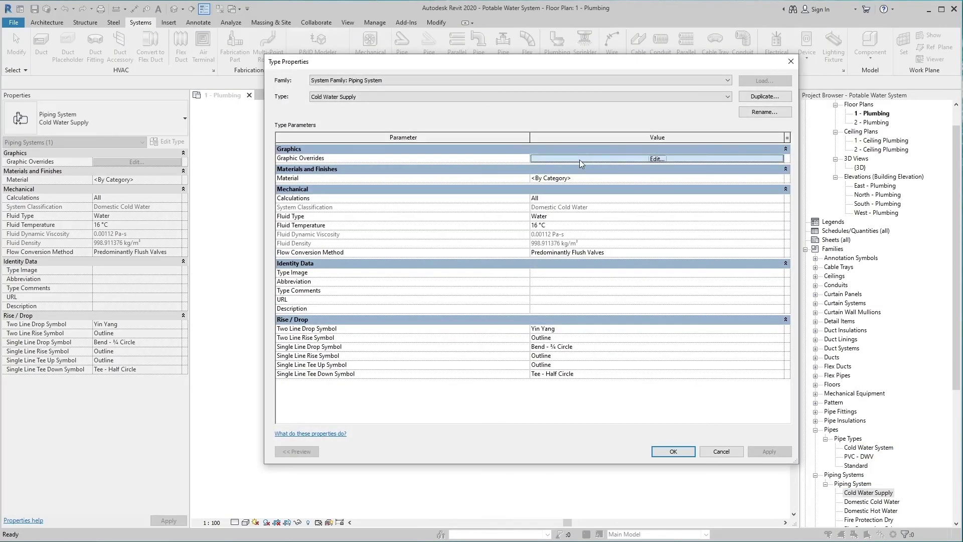
left_click(520, 246)
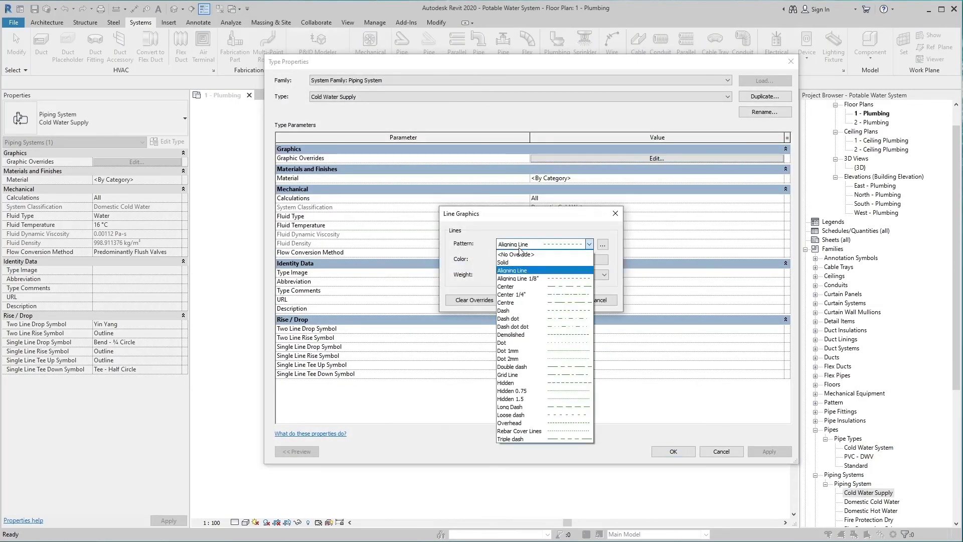
left_click(517, 254)
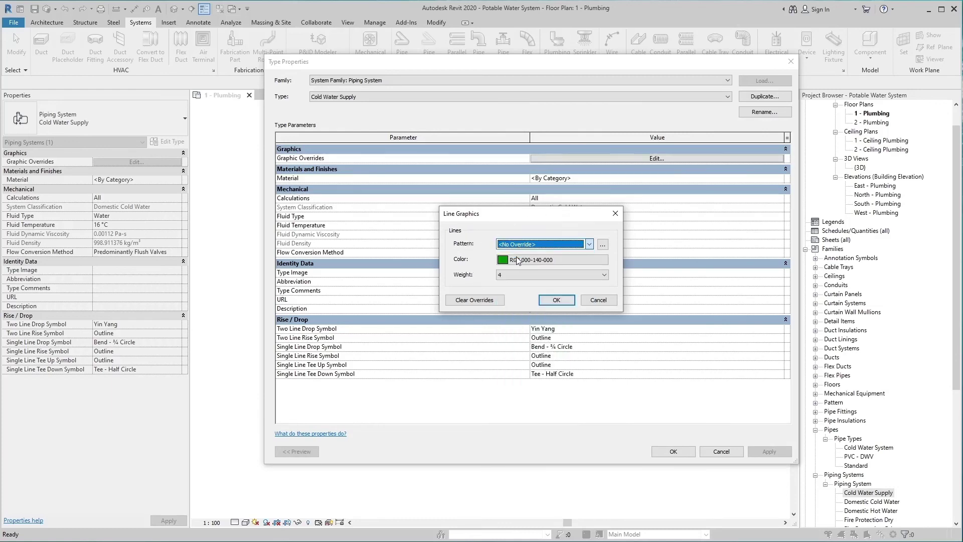
left_click(555, 300)
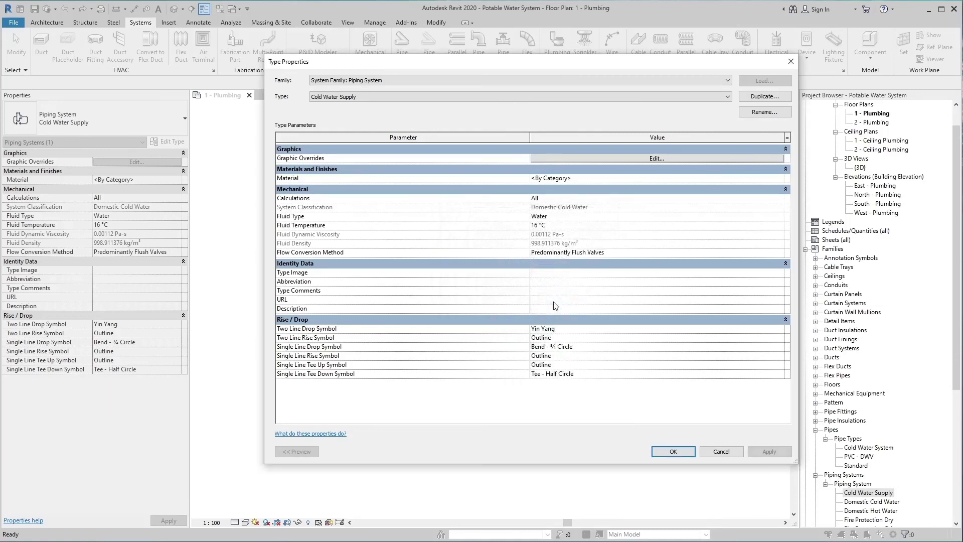
left_click(673, 451)
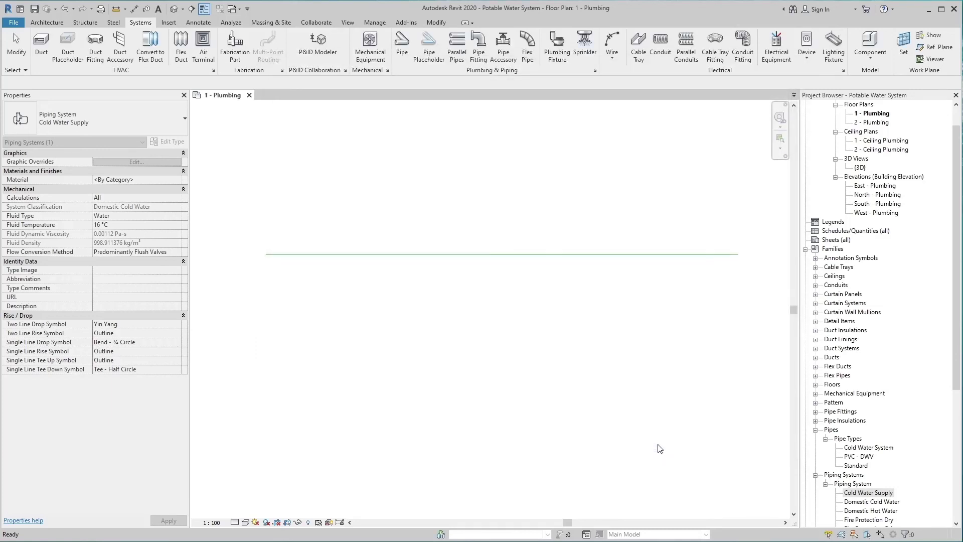
left_click(237, 521)
- Return the plan to Fine detail, showing a green double-line pipe, and save the project
left_click(235, 522)
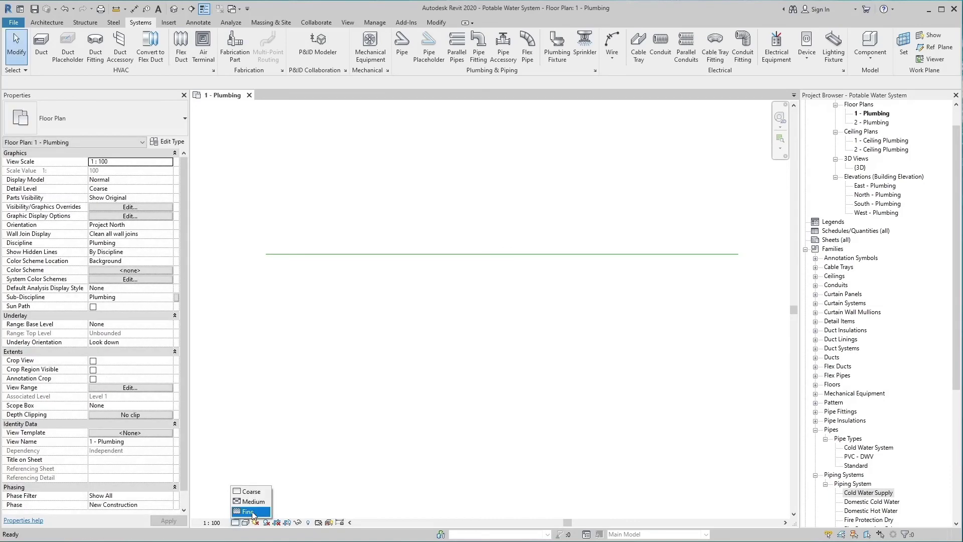
left_click(253, 512)
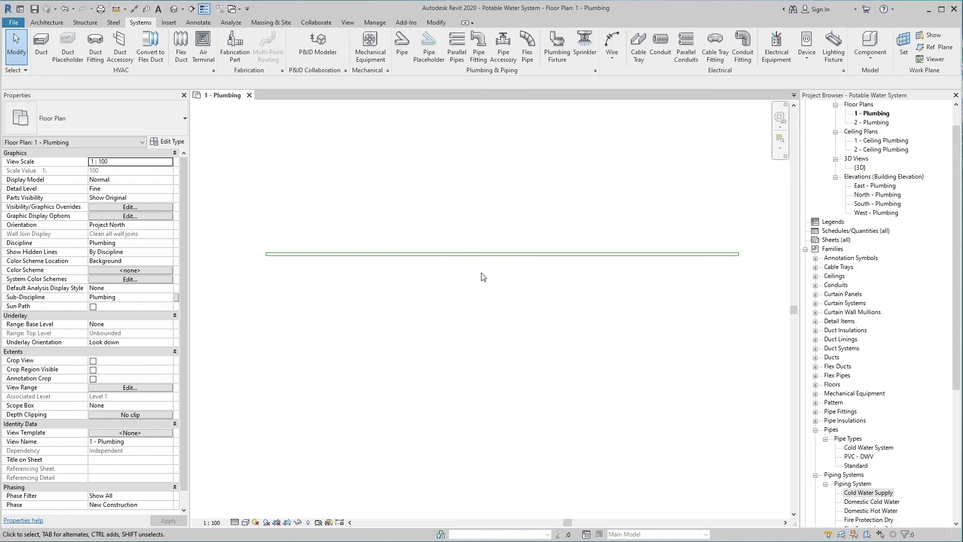
left_click(35, 11)
left_click(468, 280)
left_click(467, 281)
left_click(466, 280)
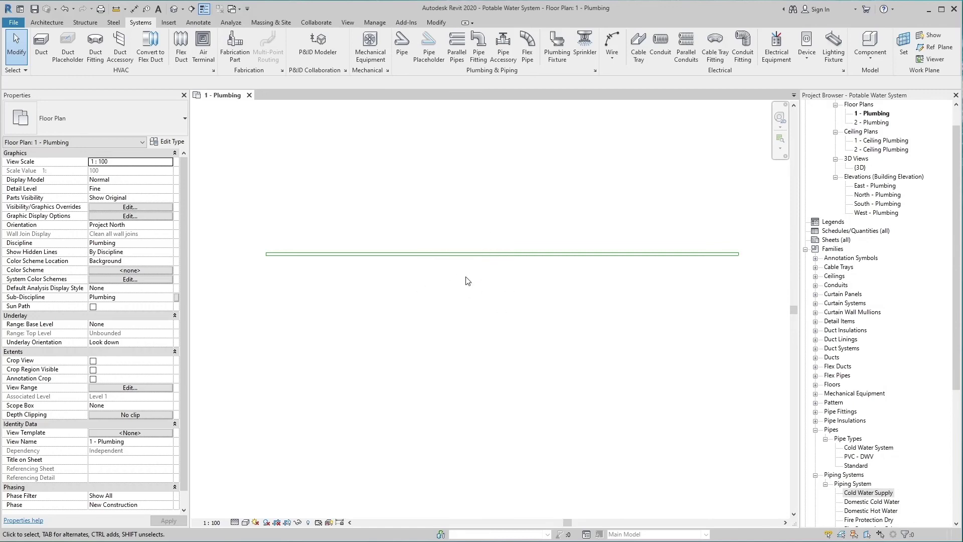